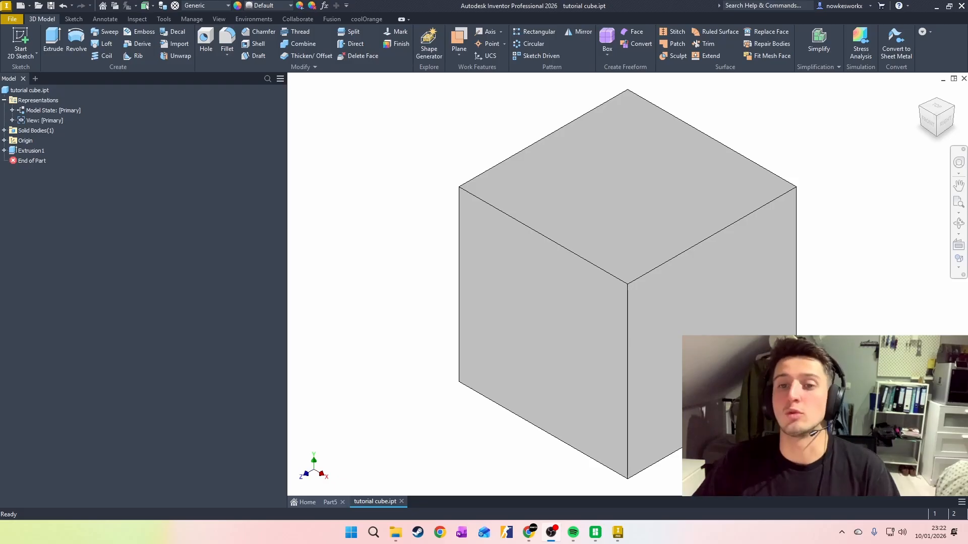
pyautogui.scroll(-2, 577, 210)
pyautogui.moveTo(466, 108); pyautogui.dragTo(778, 394)
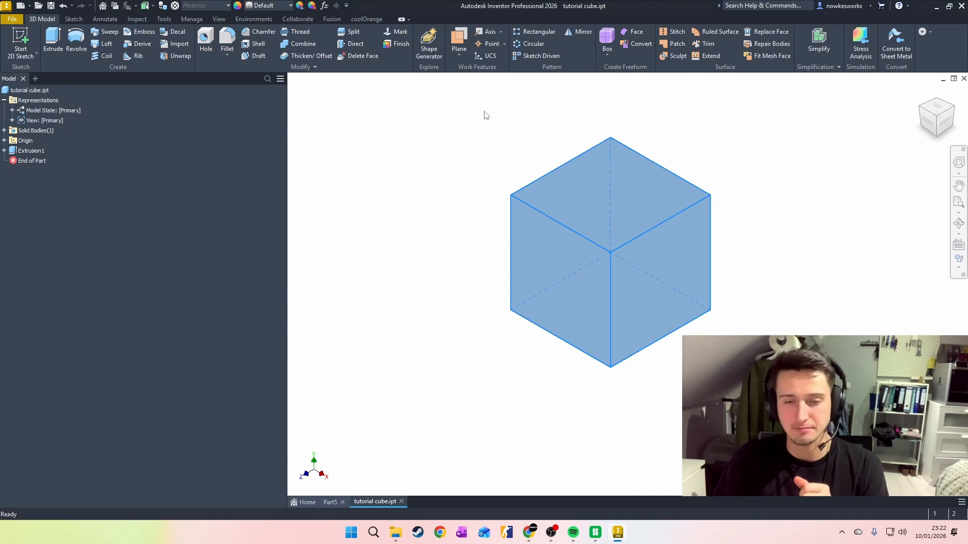
pyautogui.click(450, 192)
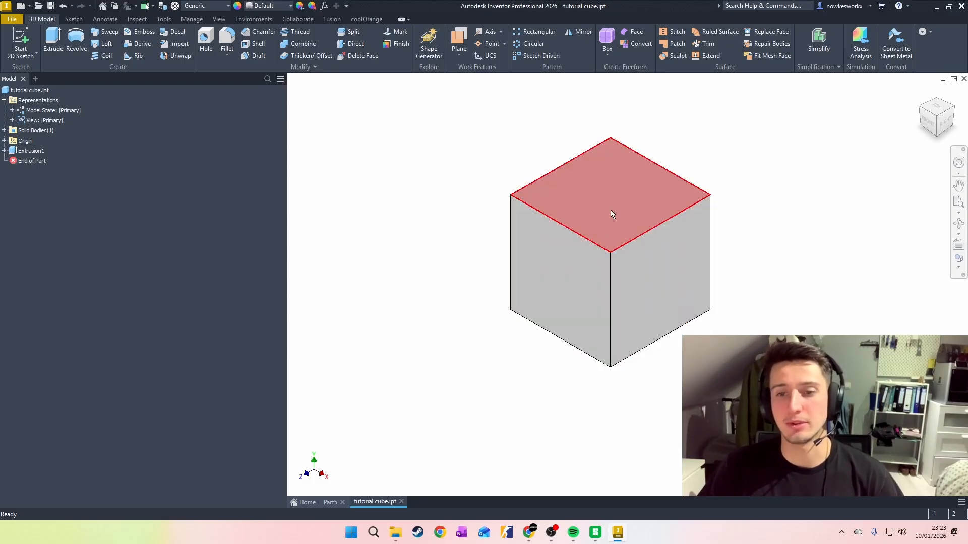
# Start a new 2D sketch on the cube's top face.
pyautogui.click(600, 186)
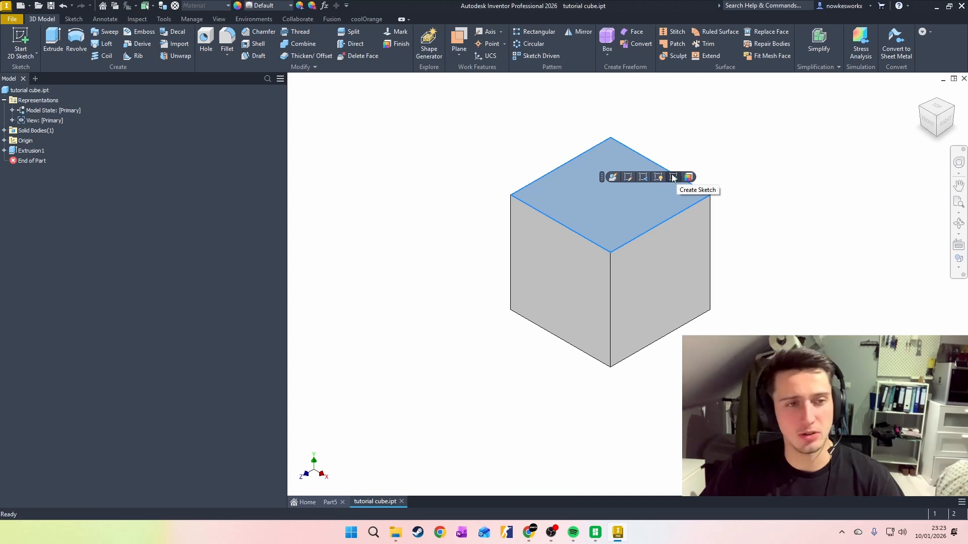
pyautogui.click(27, 36)
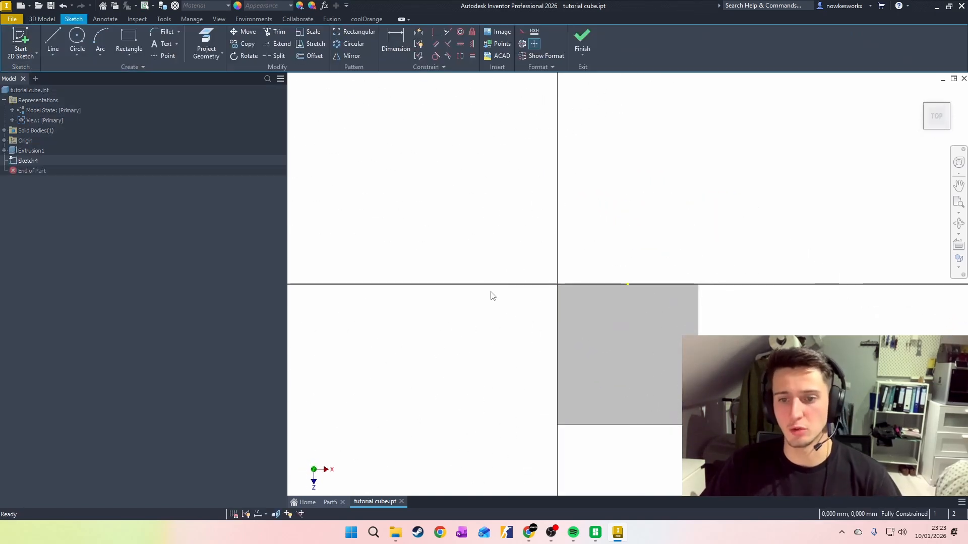
pyautogui.scroll(-3, 489, 294)
pyautogui.scroll(4, 559, 343)
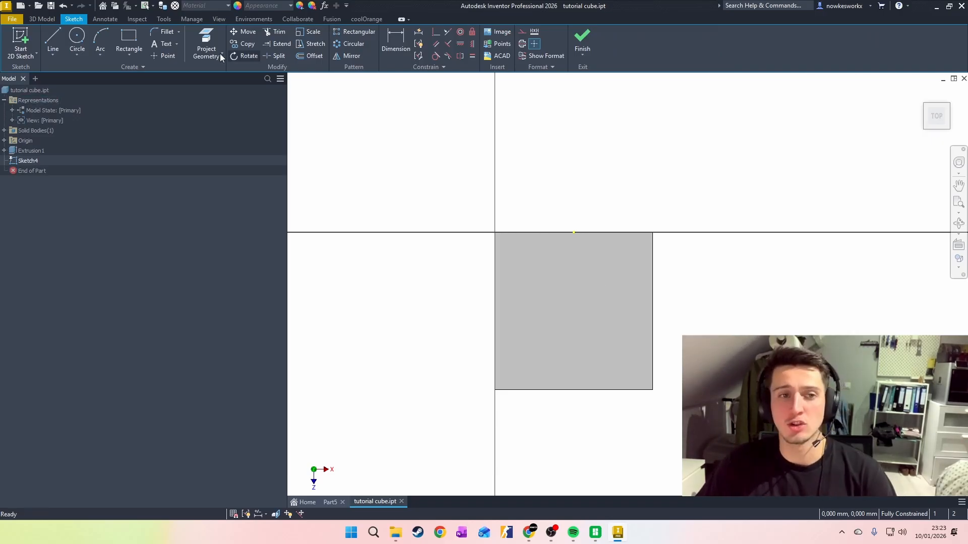
# Sketch a circle near the middle of the top face and set its diameter to 15 mm.
pyautogui.click(76, 39)
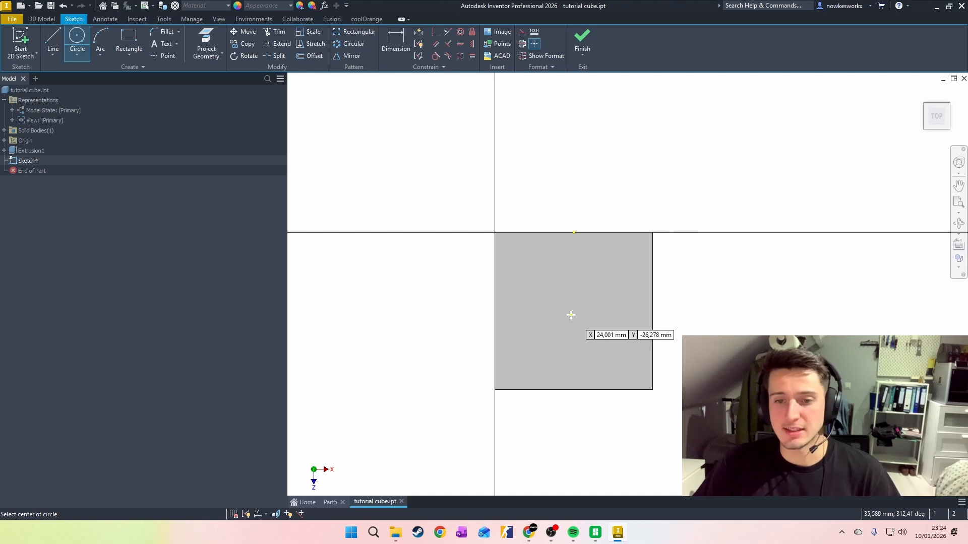
pyautogui.click(574, 312)
pyautogui.click(589, 334)
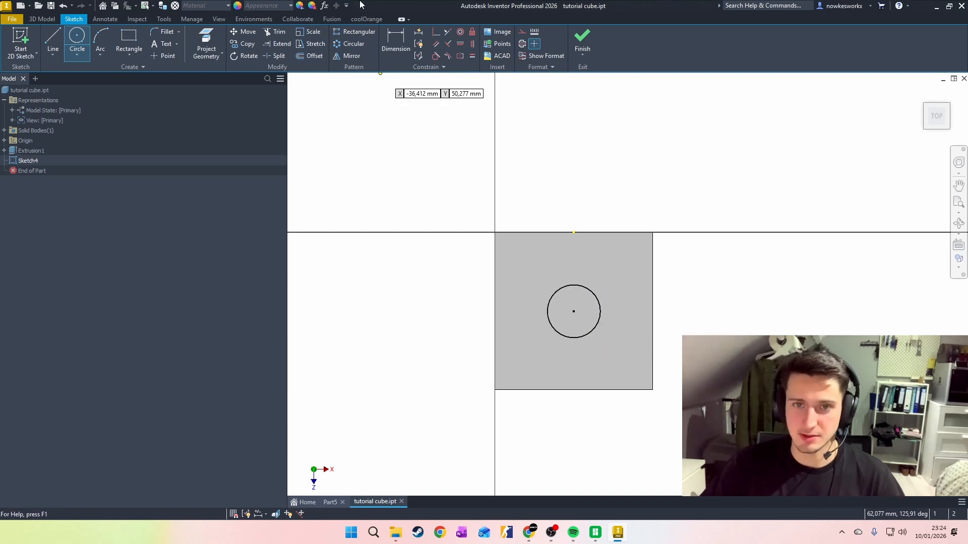
pyautogui.press('d')
pyautogui.click(593, 294)
pyautogui.click(609, 279)
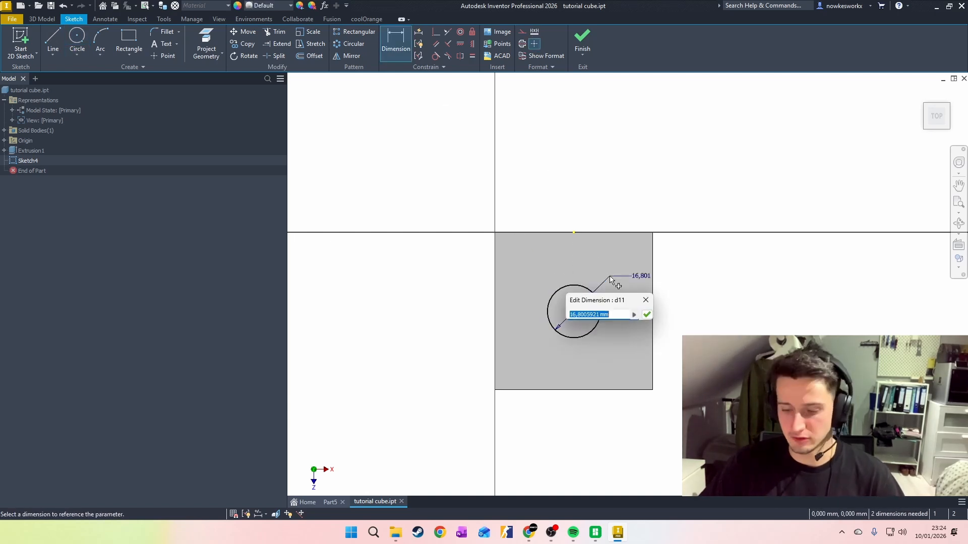
pyautogui.write('15')
pyautogui.press('Return')
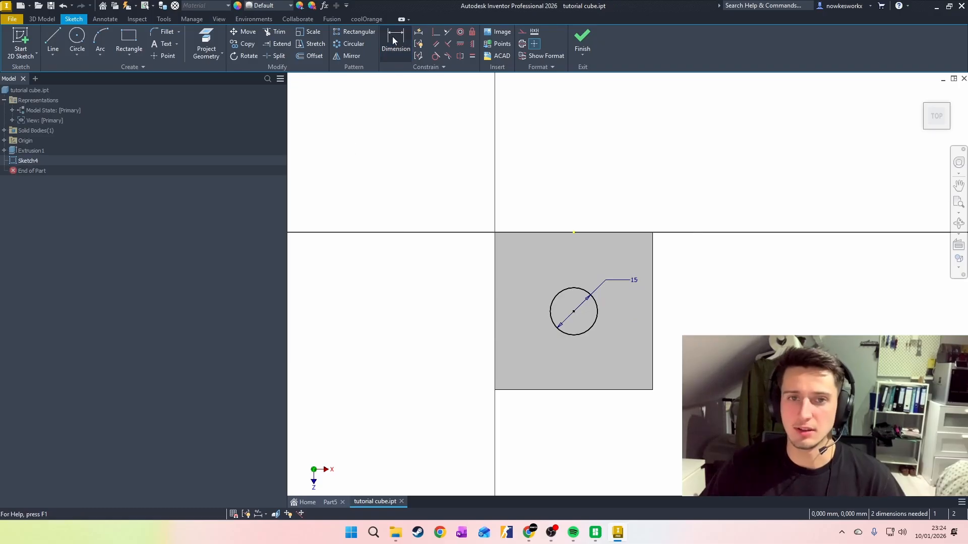
# Locate the circle's centre with 25 mm dimensions from two adjacent edges of the cube's top face.
pyautogui.click(574, 312)
pyautogui.click(654, 328)
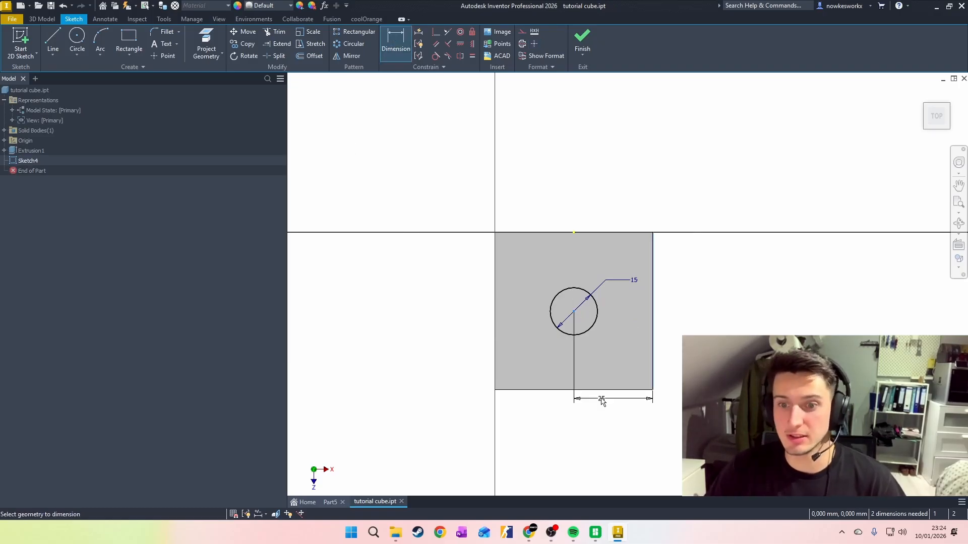
pyautogui.click(621, 438)
pyautogui.write('25')
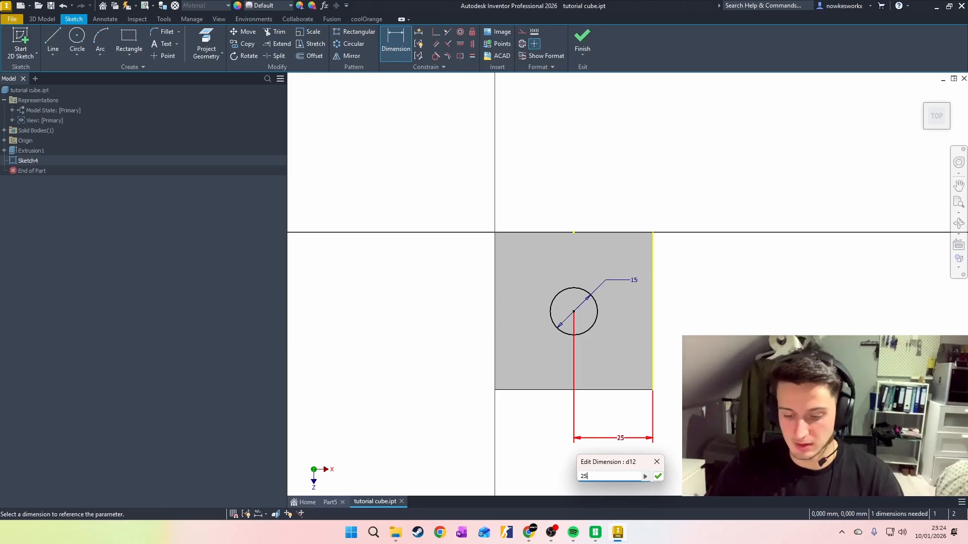
pyautogui.press('Return')
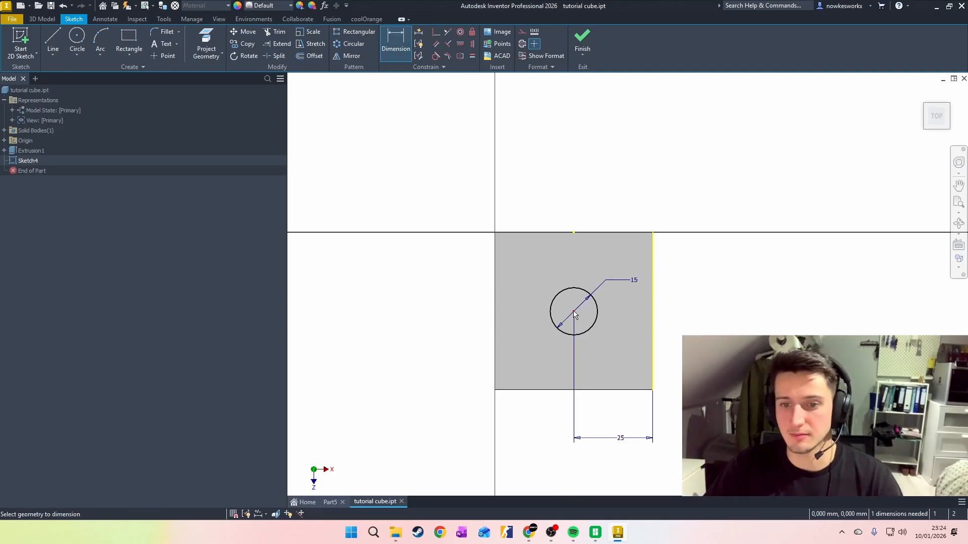
pyautogui.click(522, 235)
pyautogui.click(424, 245)
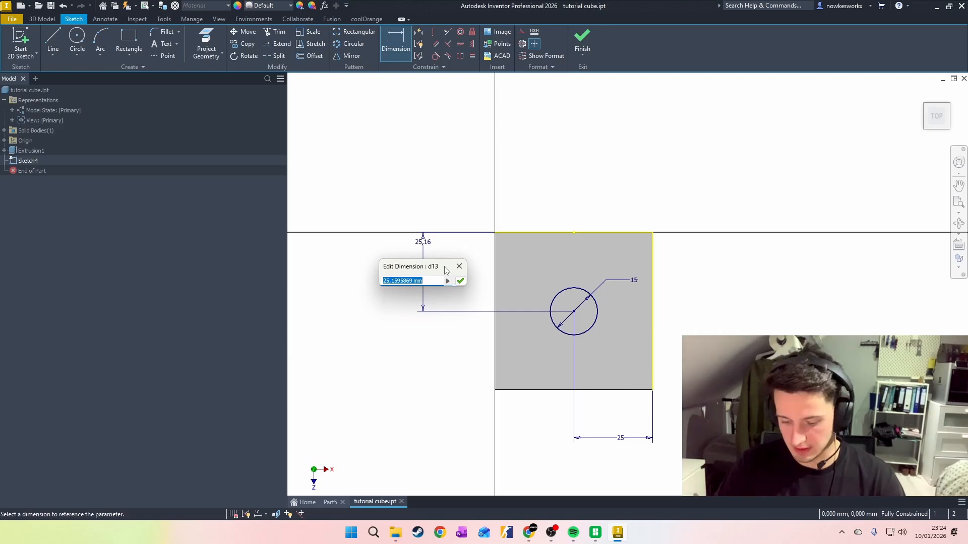
pyautogui.write('25')
pyautogui.press('Return')
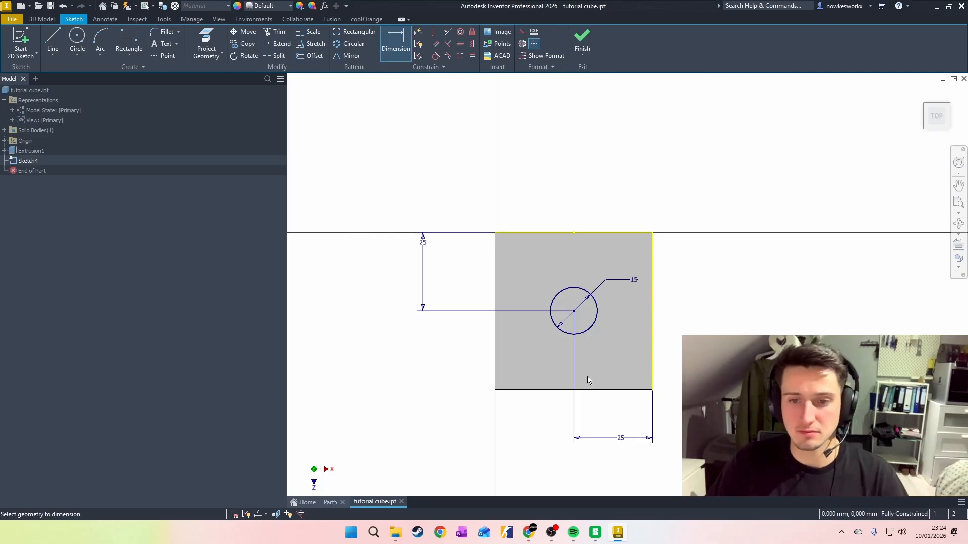
# Undo the two 25 mm position dimensions, the diameter dimension and the circle itself.
pyautogui.click(62, 6)
pyautogui.click(62, 6)
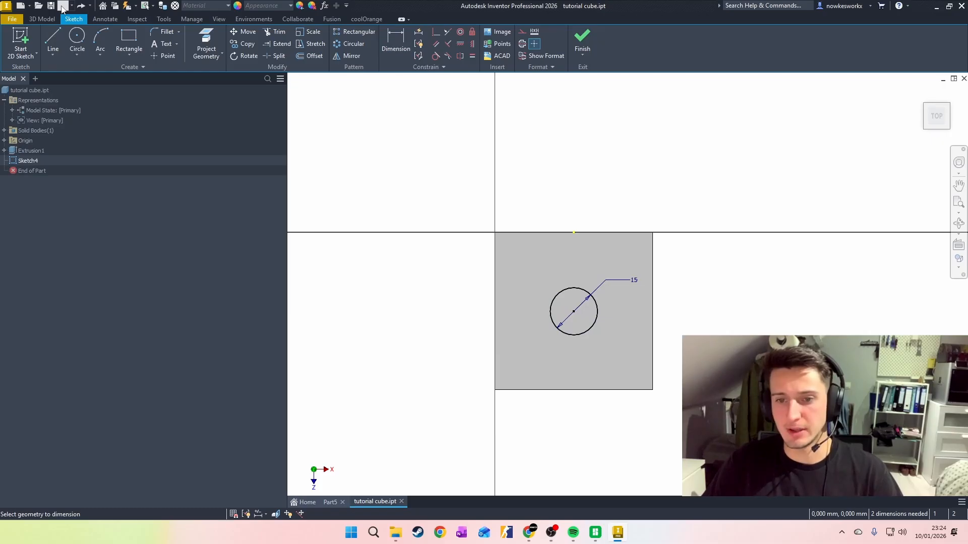
pyautogui.click(62, 6)
pyautogui.click(62, 6)
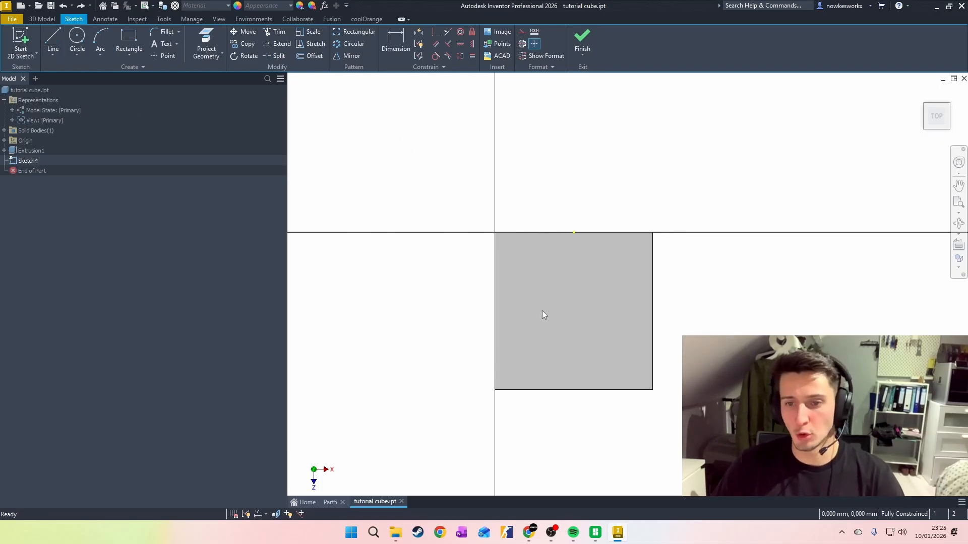
# Draw a construction line along the top face's diagonal, from the sketch origin corner to the opposite corner.
pyautogui.press('l')
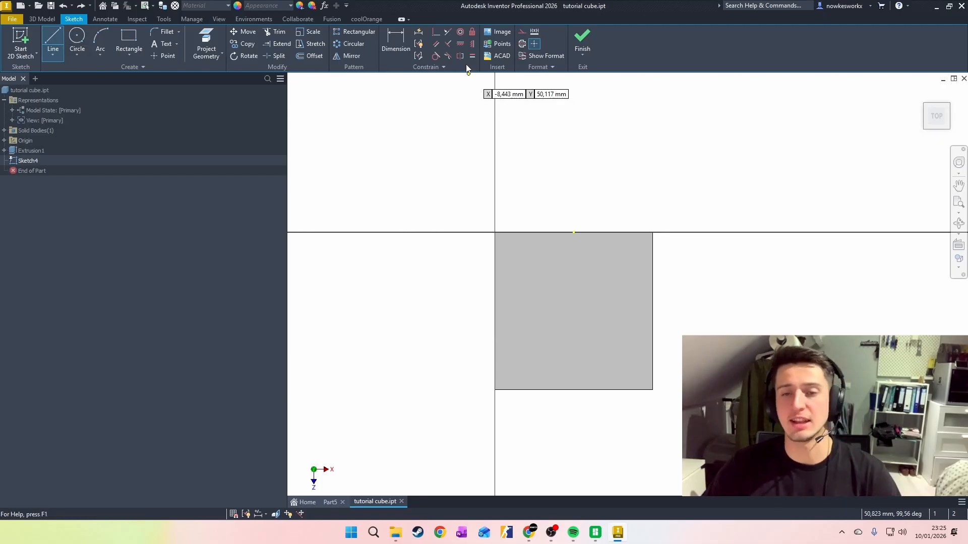
pyautogui.click(522, 31)
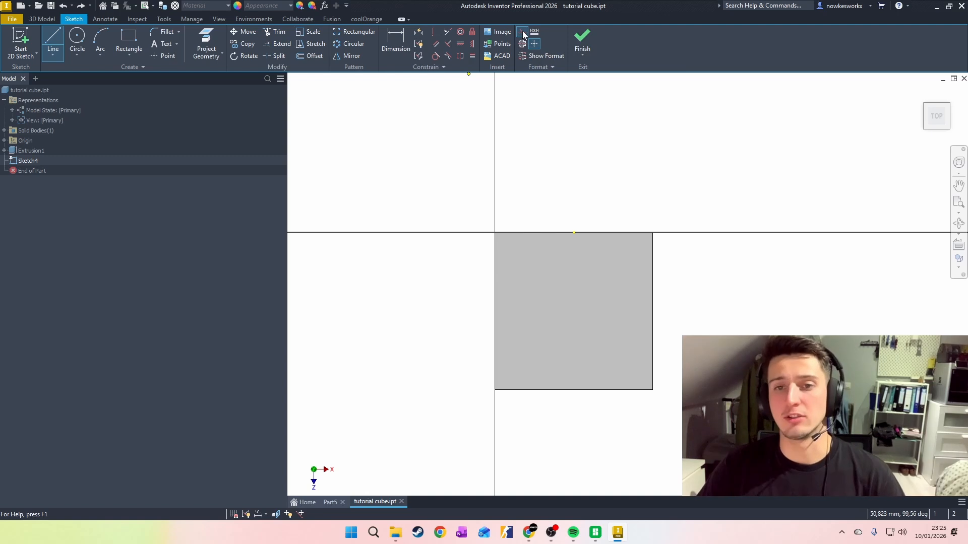
pyautogui.click(497, 232)
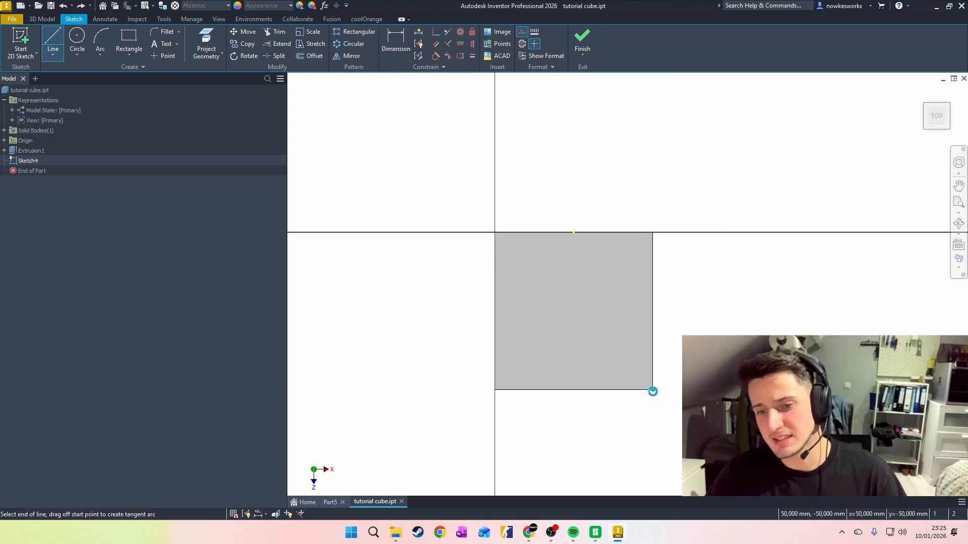
pyautogui.click(653, 389)
pyautogui.press('Escape')
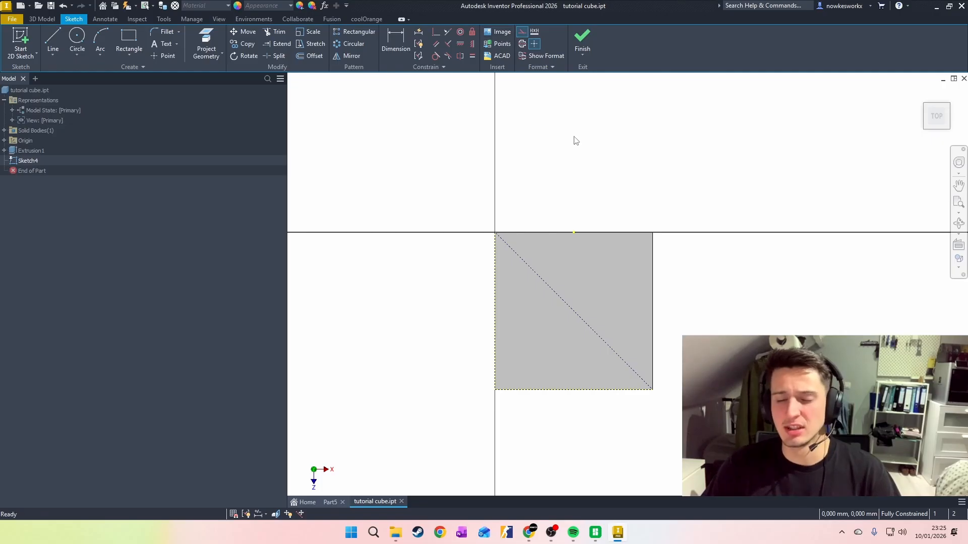
pyautogui.click(534, 44)
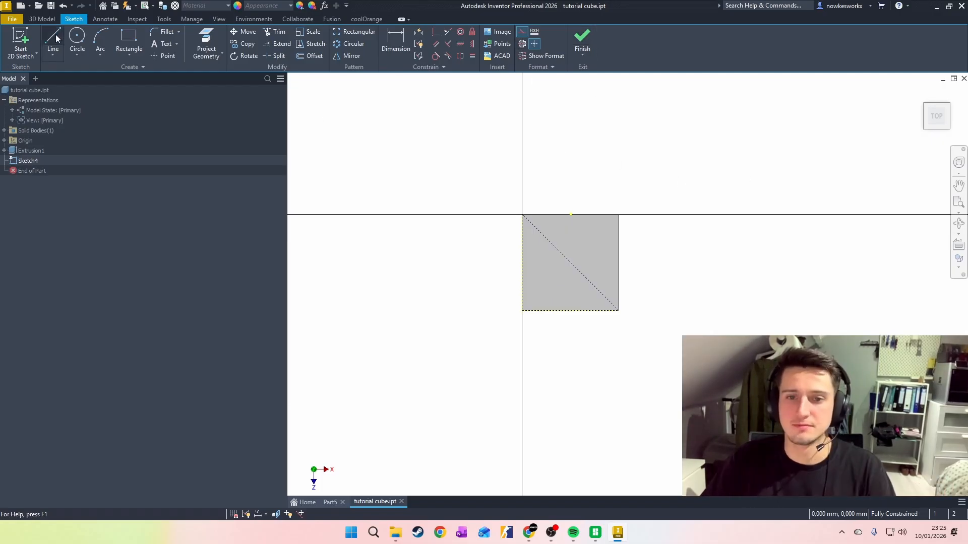
# Draw a second construction line between the face's other two corners, crossing the first diagonal at the centre.
pyautogui.click(54, 40)
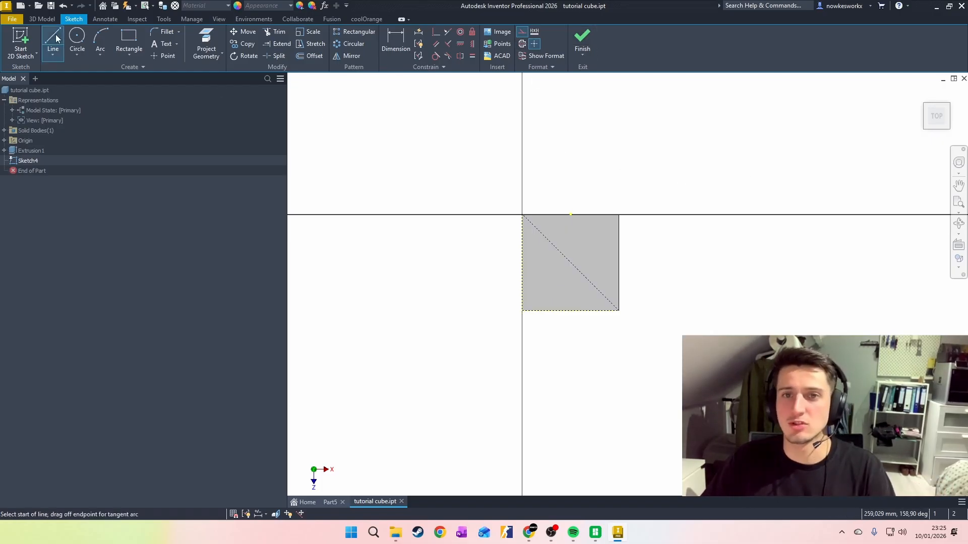
pyautogui.click(521, 311)
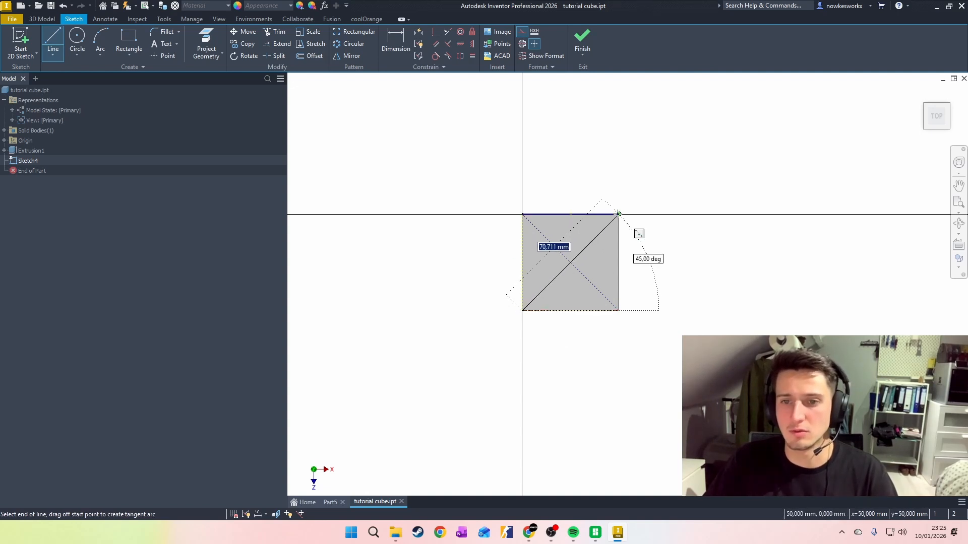
pyautogui.click(619, 213)
pyautogui.press('Escape')
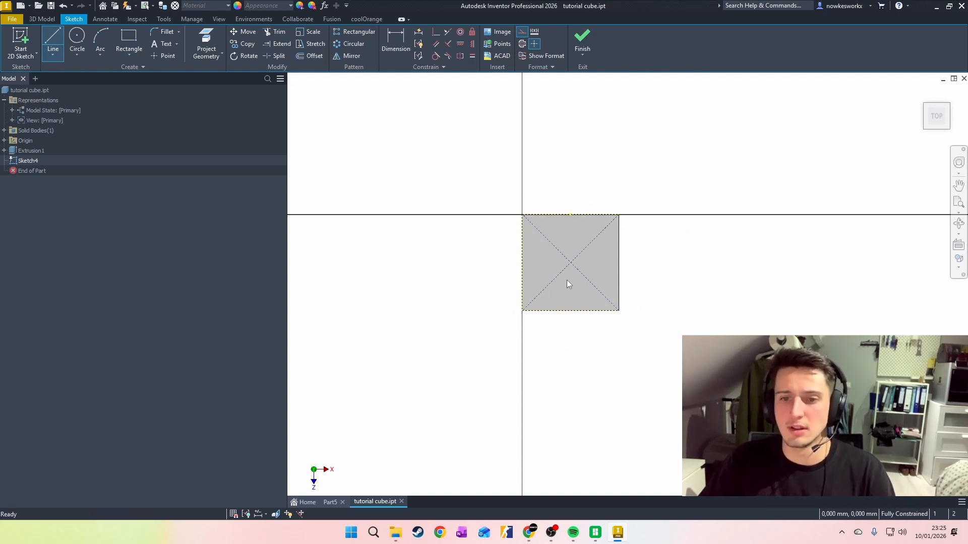
# Sketch a circle with a 10 mm diameter centred on the intersection of the two diagonals.
pyautogui.scroll(4, 568, 272)
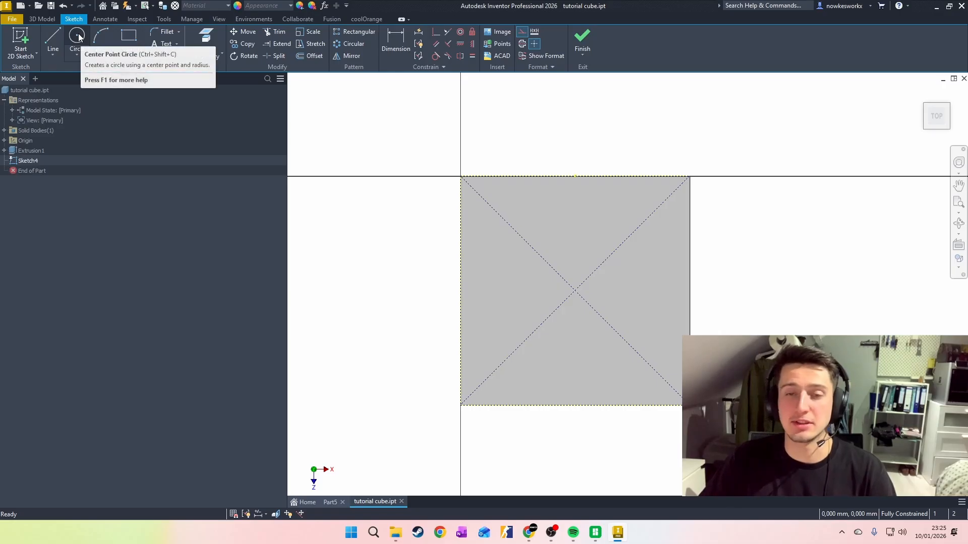
pyautogui.click(78, 36)
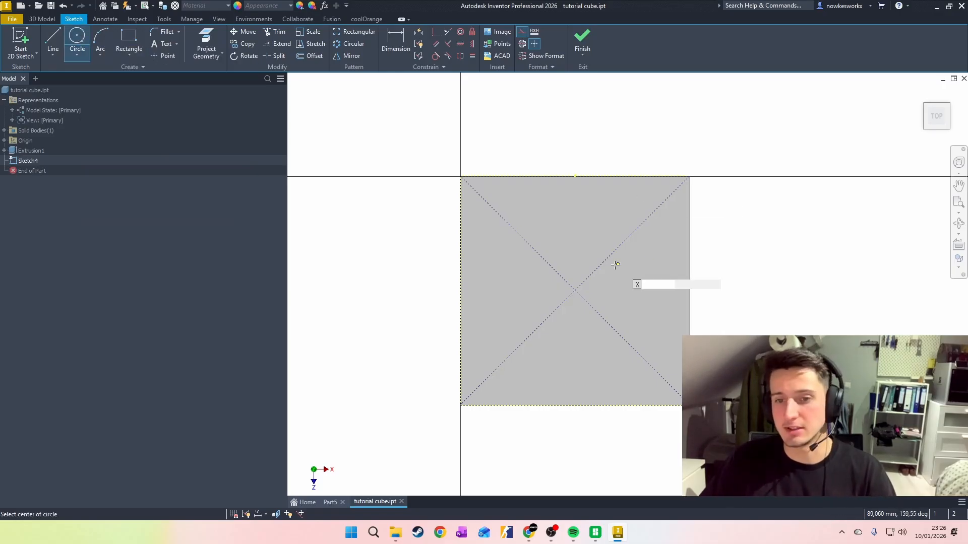
pyautogui.click(575, 291)
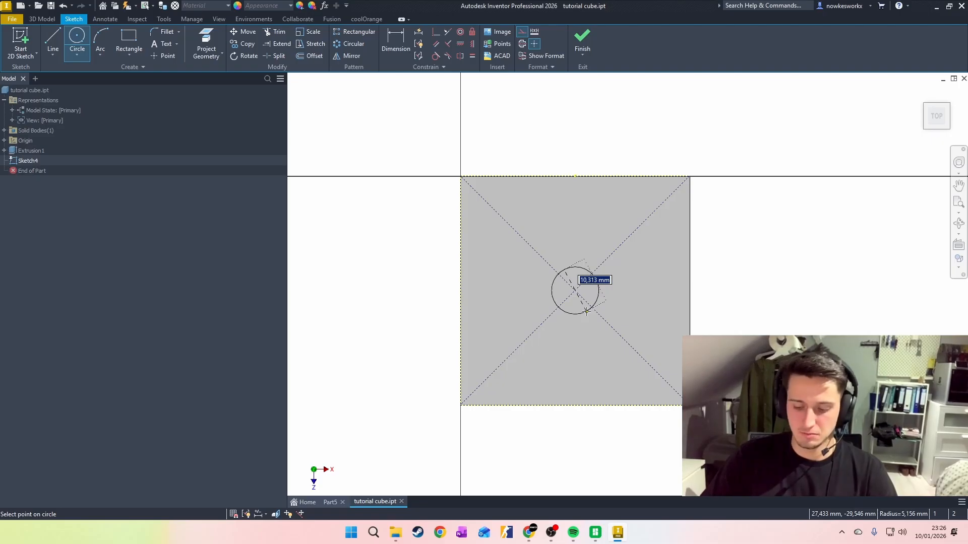
pyautogui.write('10')
pyautogui.press('Return')
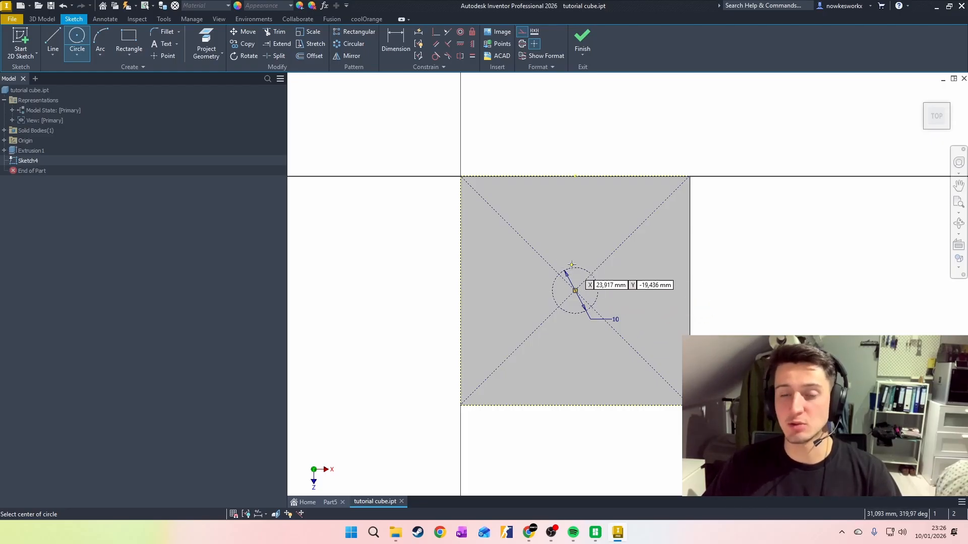
pyautogui.press('Escape')
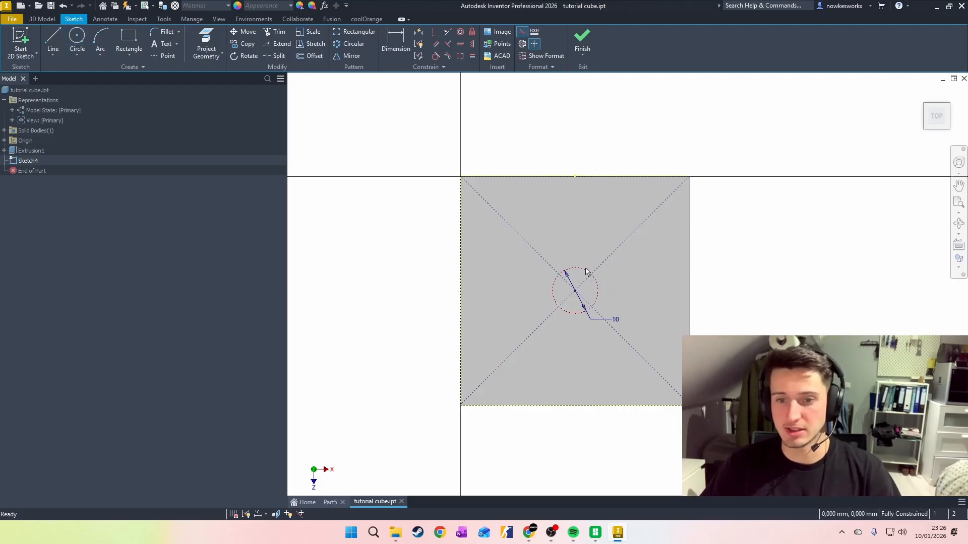
# Convert the 10 mm circle from construction to normal sketch geometry.
pyautogui.click(583, 268)
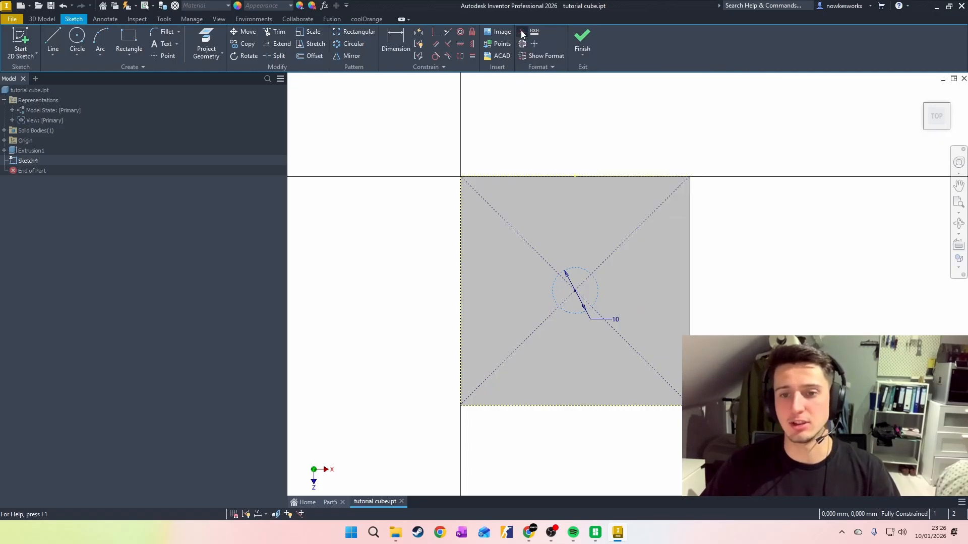
pyautogui.click(521, 33)
pyautogui.click(636, 308)
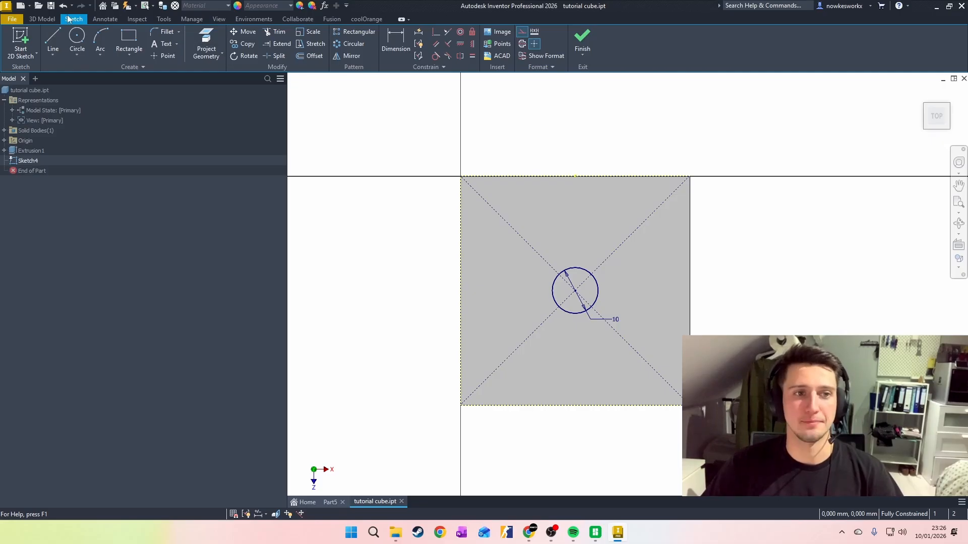
# Extrude the centred circle profile as a 10 mm deep cut going down into the cube.
pyautogui.click(42, 19)
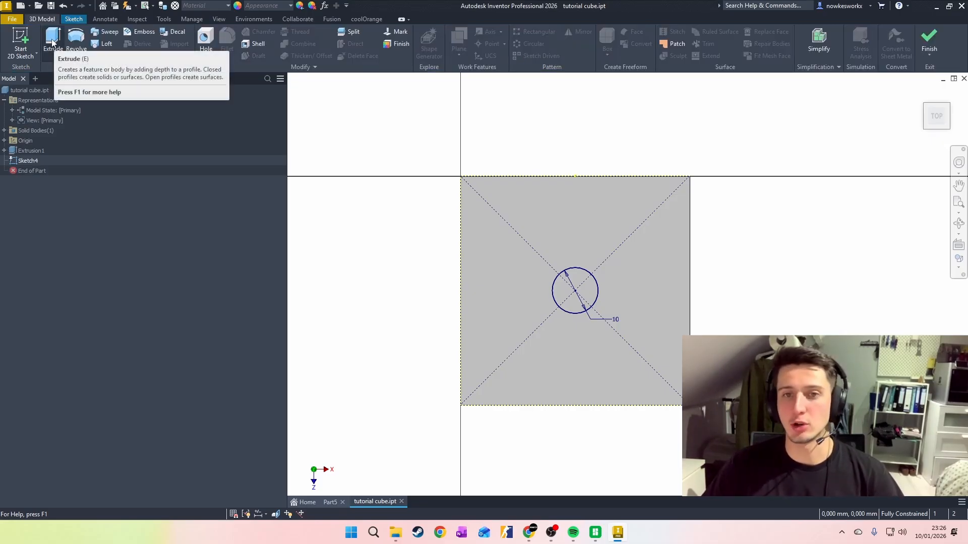
pyautogui.click(53, 42)
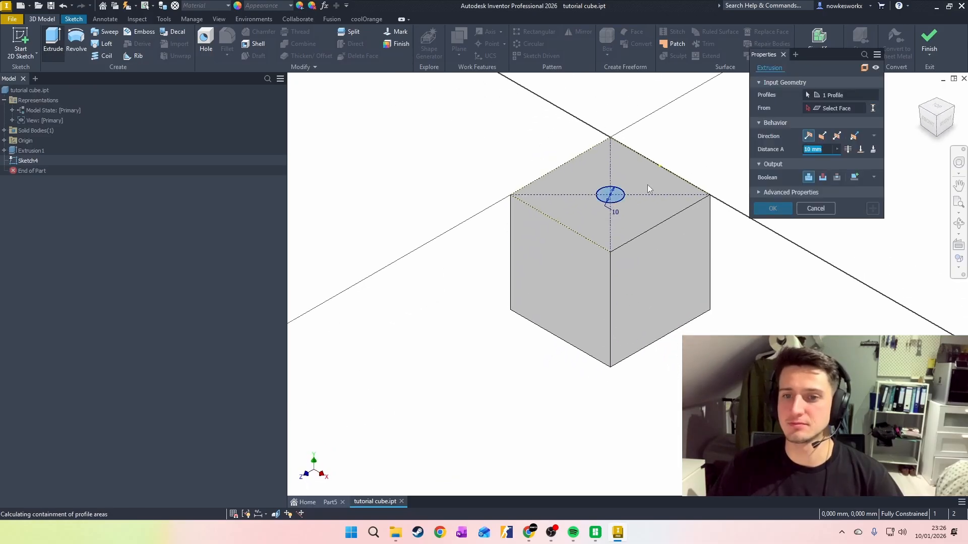
pyautogui.scroll(3, 601, 200)
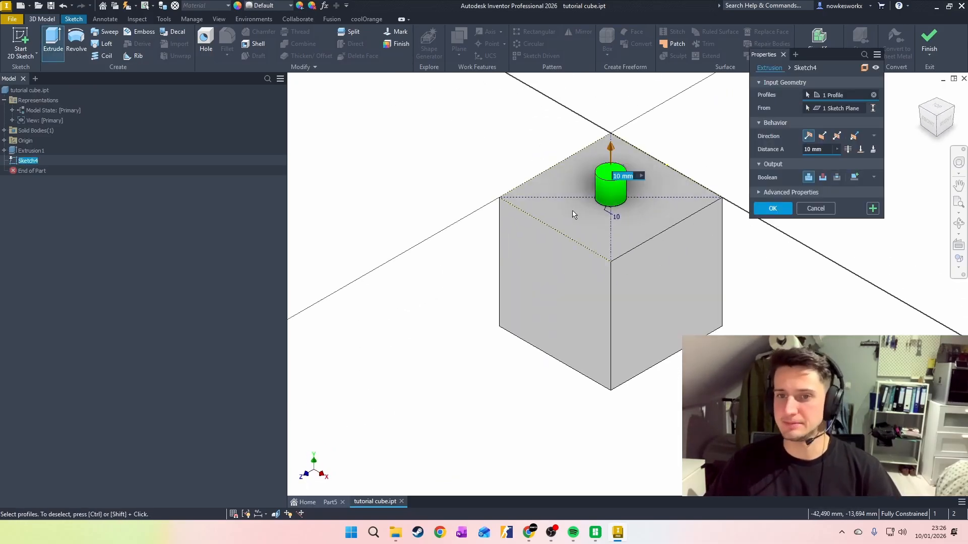
pyautogui.scroll(-3, 573, 211)
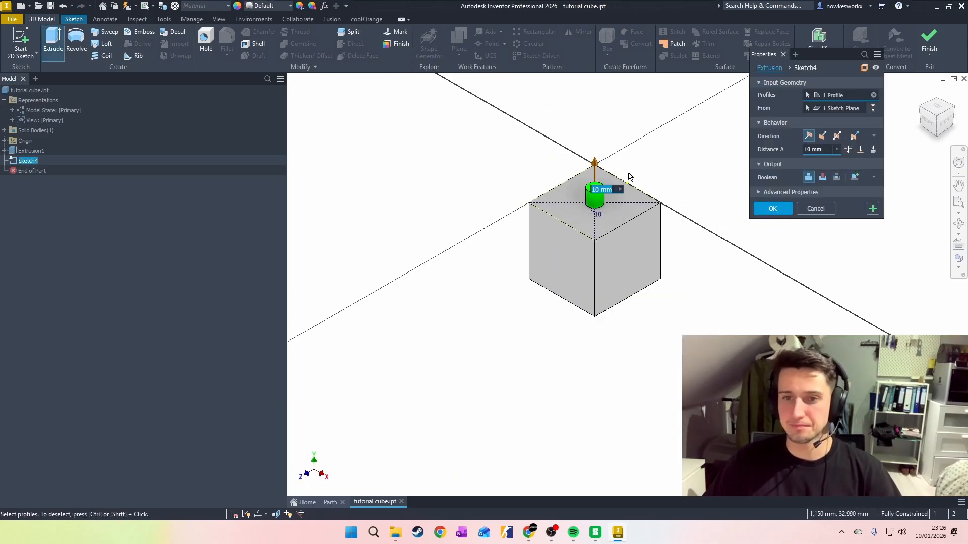
pyautogui.scroll(3, 612, 204)
pyautogui.moveTo(941, 124)
pyautogui.mouseDown()
pyautogui.moveTo(945, 72)
pyautogui.moveTo(942, 122)
pyautogui.mouseUp()
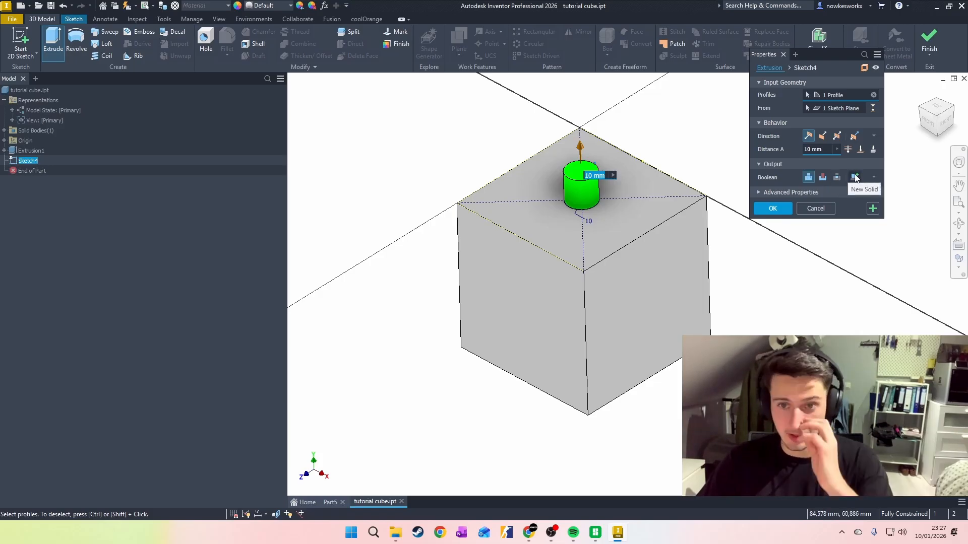
pyautogui.click(827, 178)
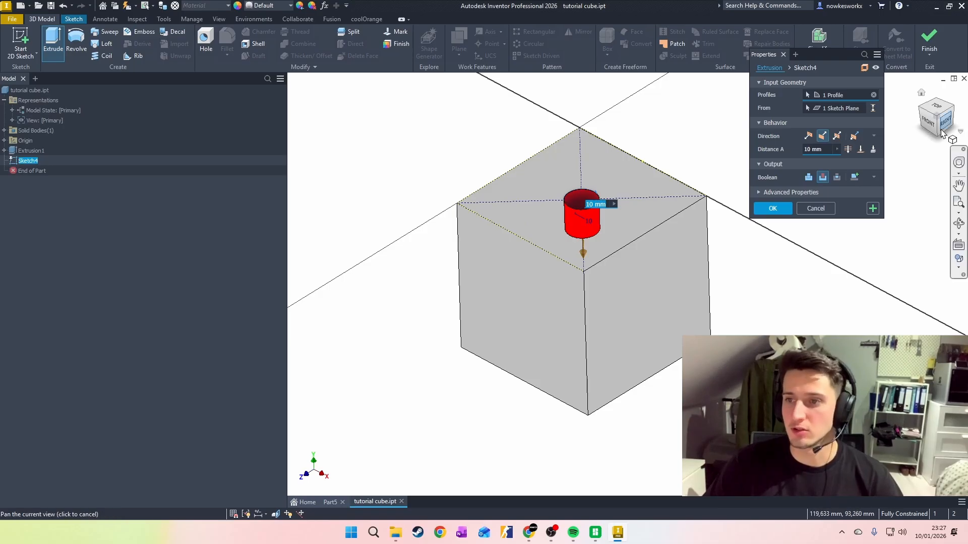
pyautogui.moveTo(937, 107)
pyautogui.mouseDown()
pyautogui.moveTo(939, 167)
pyautogui.moveTo(939, 108)
pyautogui.mouseUp()
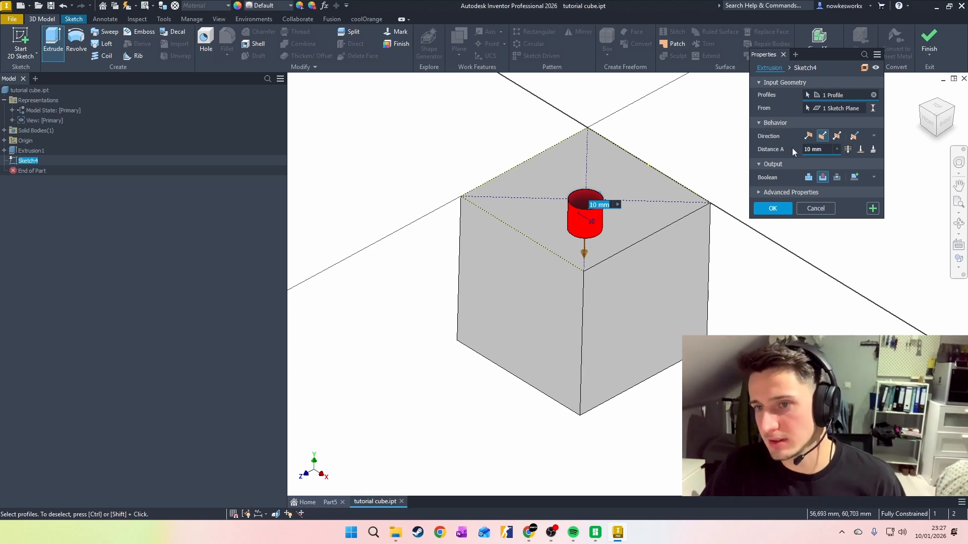
# Set the circular cut's extent to Through All and complete the extrusion.
pyautogui.click(850, 152)
pyautogui.click(938, 127)
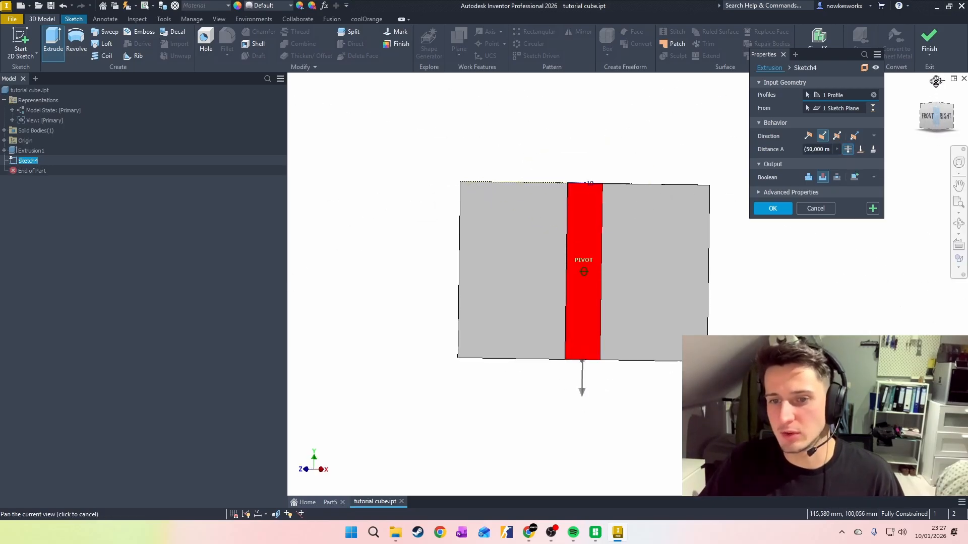
pyautogui.click(937, 105)
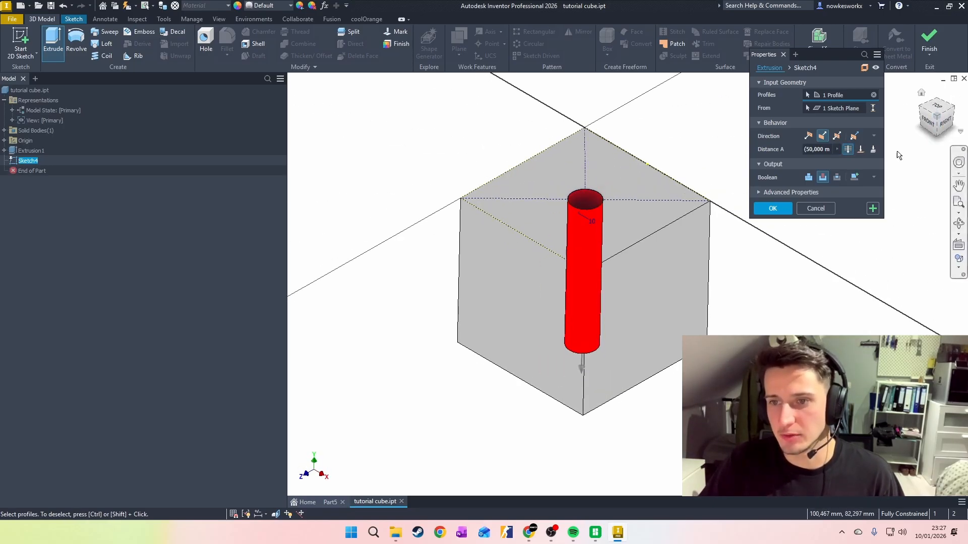
pyautogui.click(773, 209)
pyautogui.moveTo(938, 132); pyautogui.dragTo(930, 98)
pyautogui.keyDown('shift'); pyautogui.moveTo(584, 272); pyautogui.dragTo(584, 213, button='middle'); pyautogui.keyUp('shift')
pyautogui.keyDown('shift'); pyautogui.moveTo(866, 173); pyautogui.dragTo(866, 172, button='middle'); pyautogui.keyUp('shift')
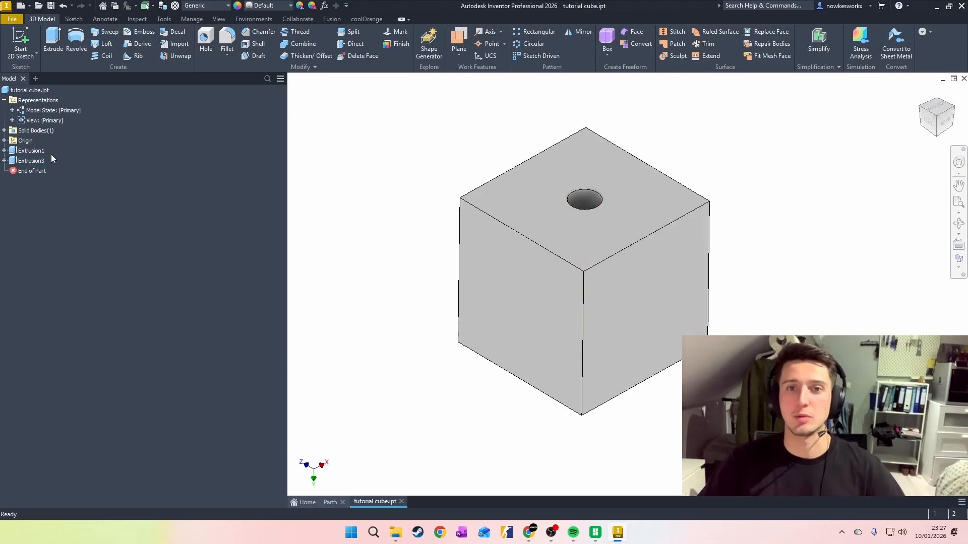
# Delete the circular cut extrusion together with its consumed sketch.
pyautogui.click(33, 160)
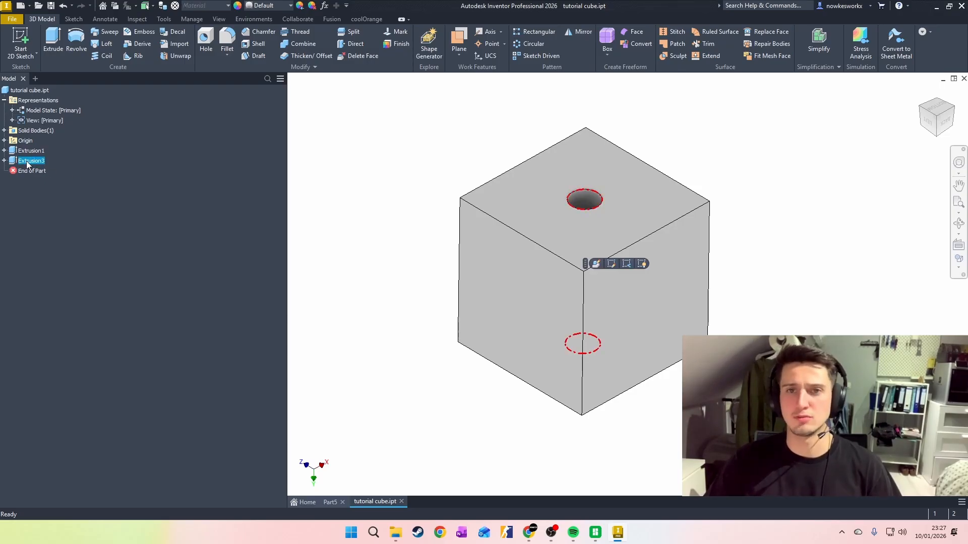
pyautogui.press('Delete')
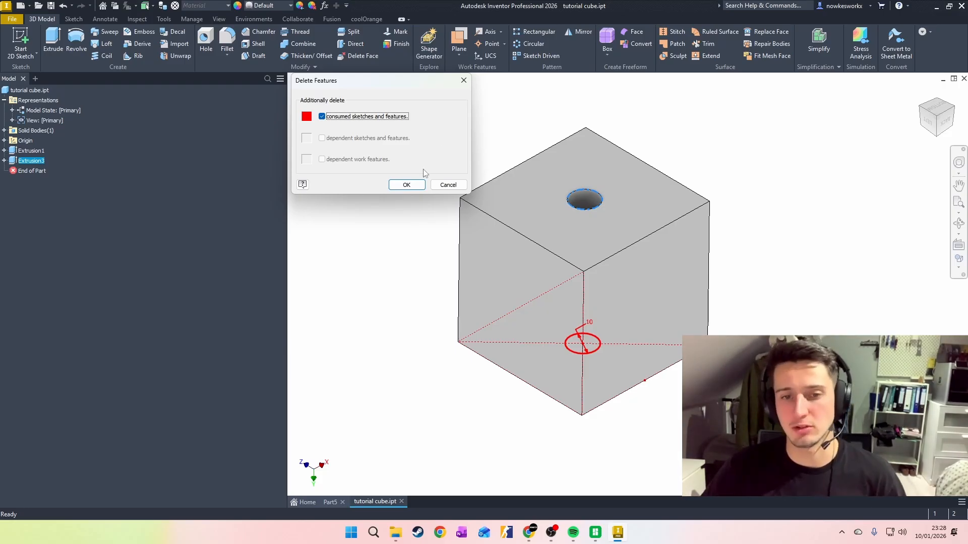
pyautogui.click(403, 184)
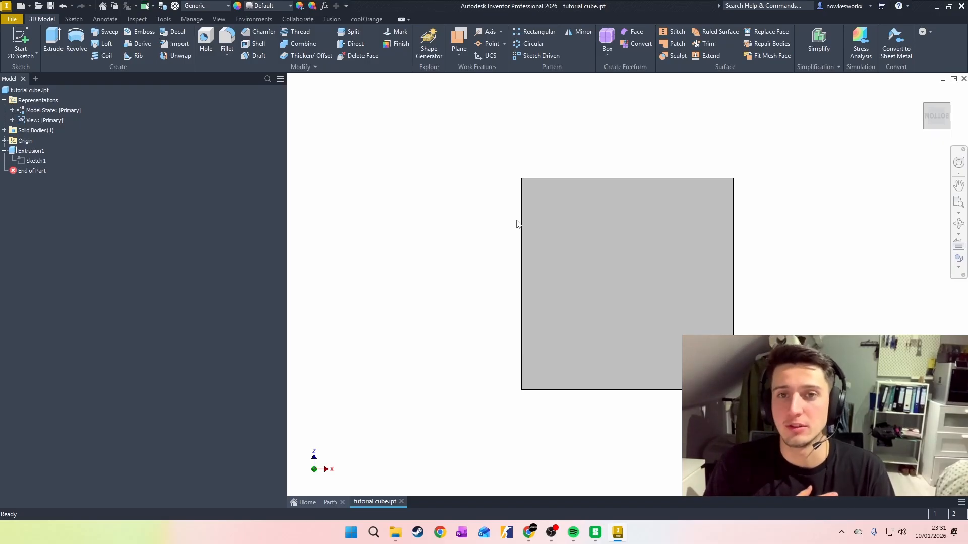
# Start a sketch on the cube's bottom face and draw a construction diagonal between the two corners adjacent to the origin corner.
pyautogui.click(30, 38)
pyautogui.click(555, 219)
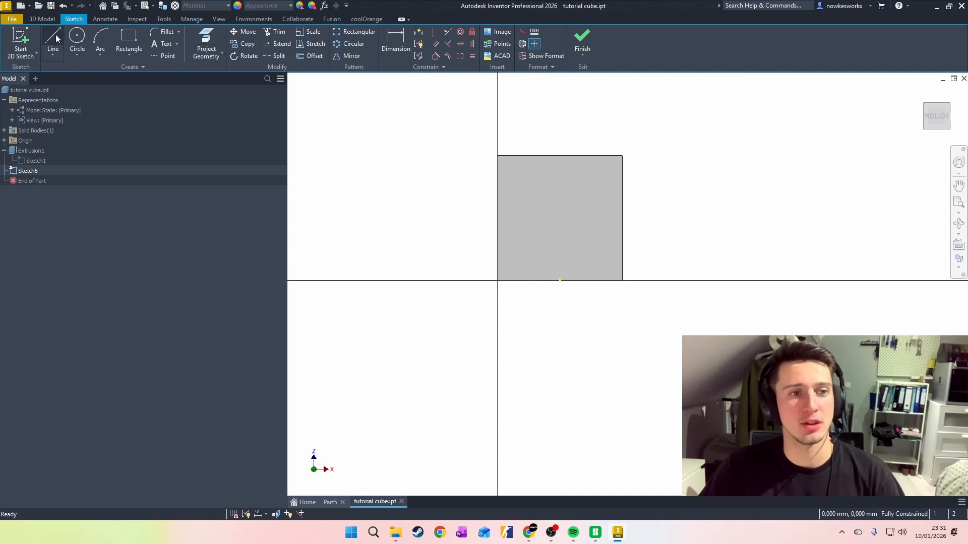
pyautogui.click(53, 40)
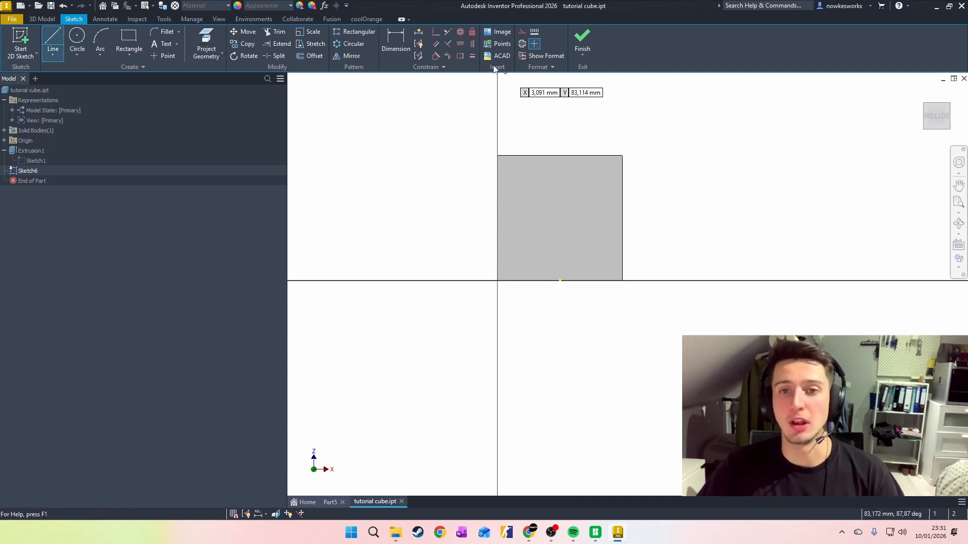
pyautogui.click(497, 156)
pyautogui.click(623, 280)
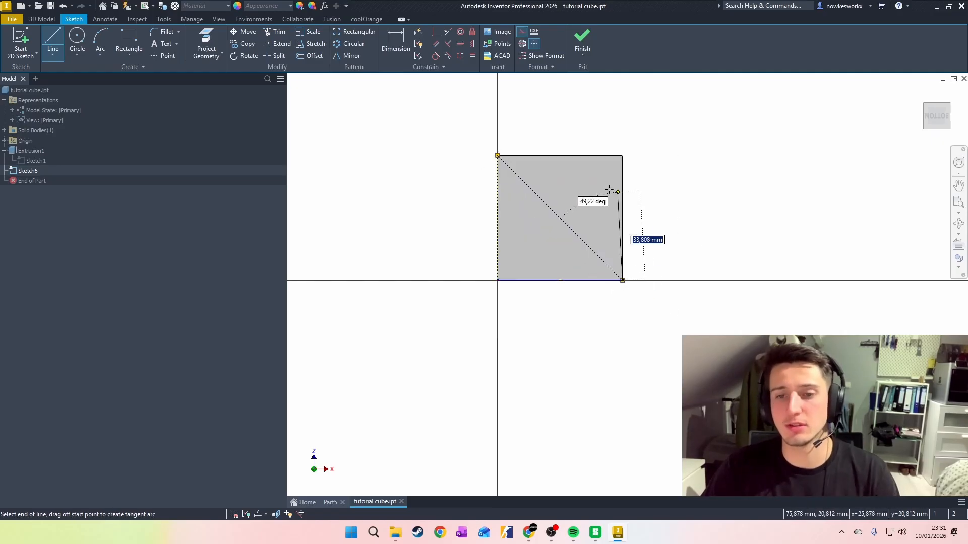
pyautogui.press('Escape')
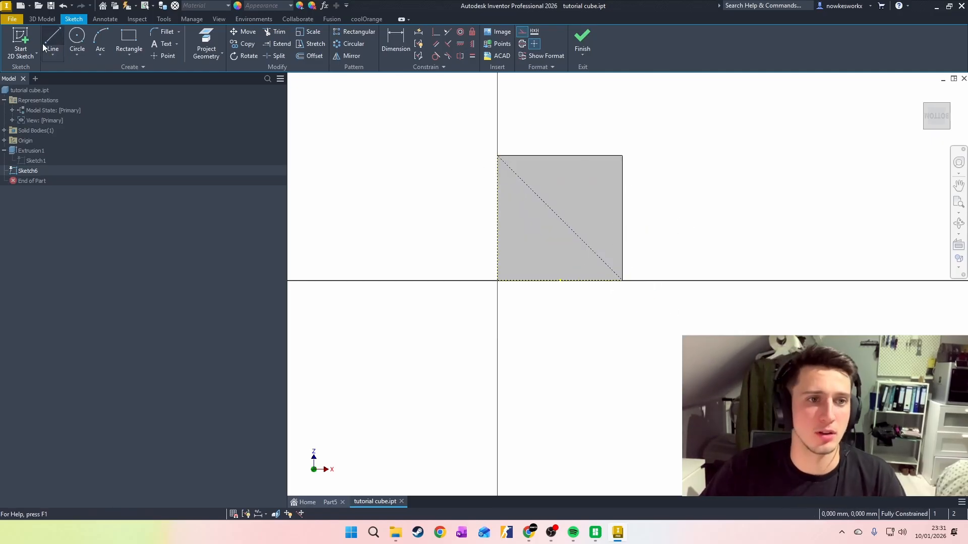
# Draw a second construction diagonal from the far corner of the bottom face to the sketch origin corner.
pyautogui.click(57, 44)
pyautogui.click(623, 156)
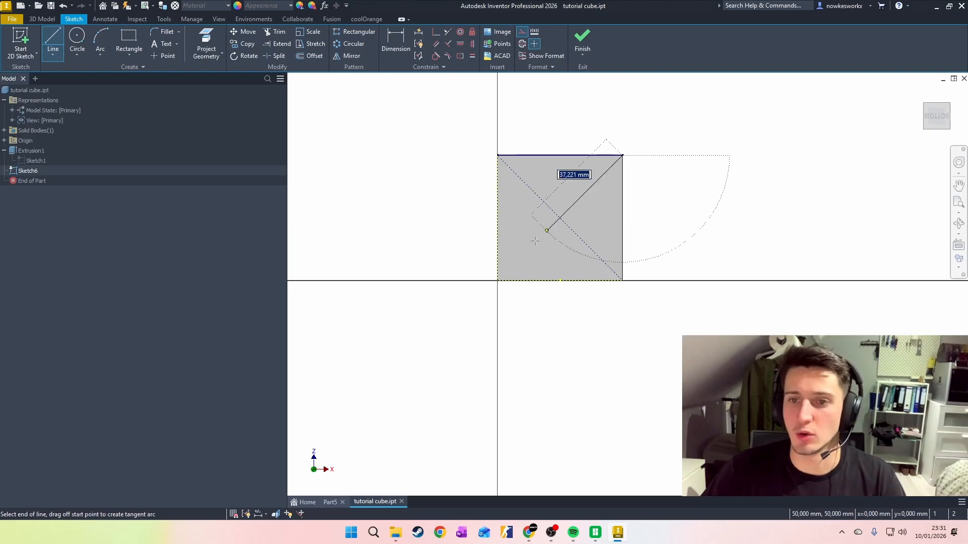
pyautogui.click(498, 281)
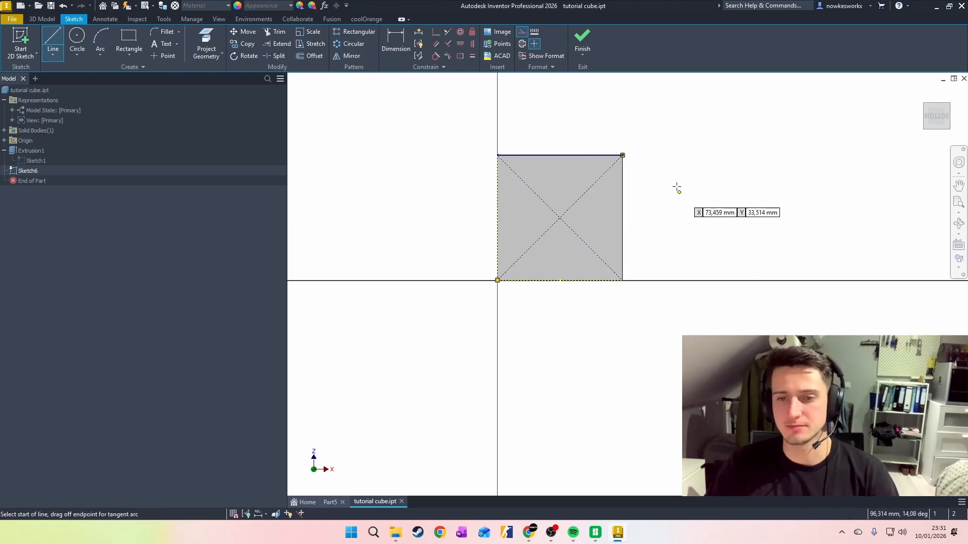
# Place a sketch point at the intersection of the two diagonals and finish the sketch.
pyautogui.click(164, 55)
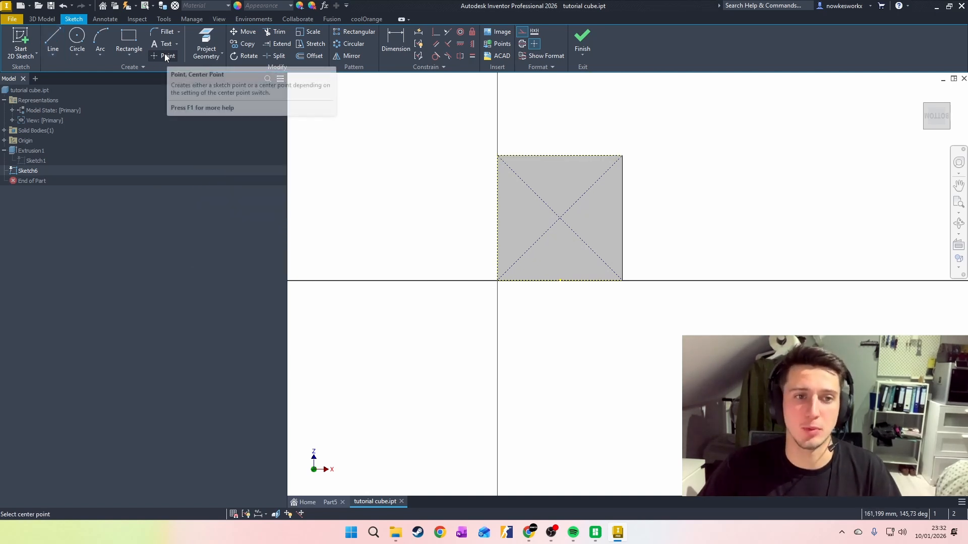
pyautogui.click(560, 217)
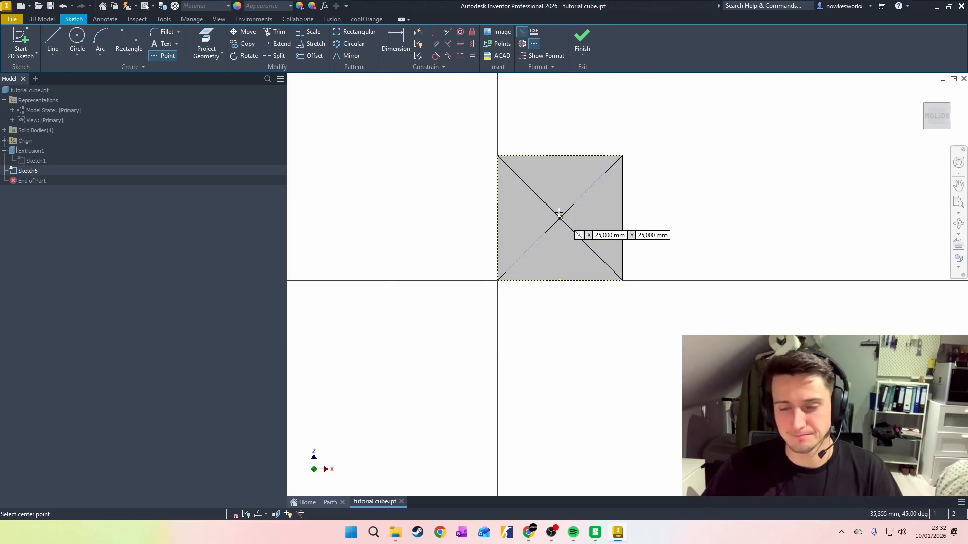
pyautogui.click(583, 43)
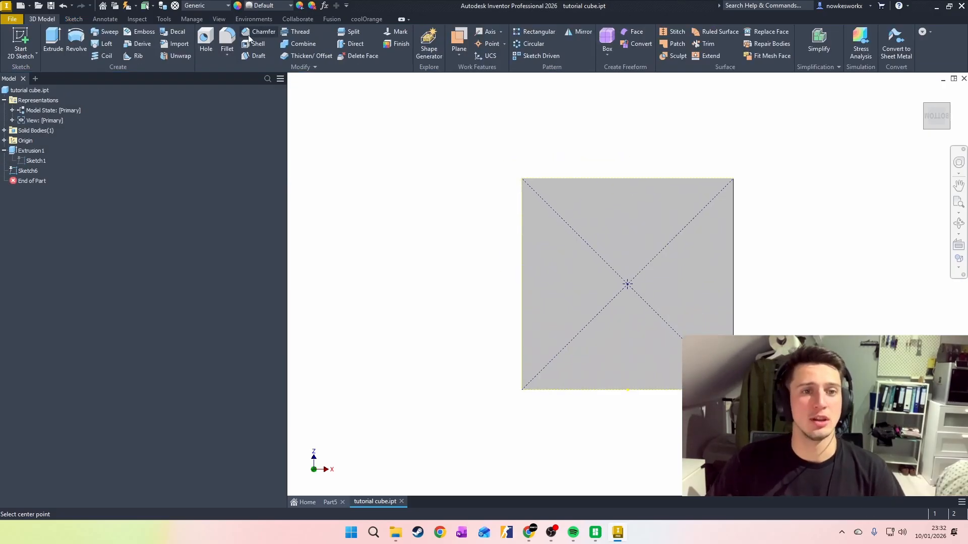
# Set up a simple 5 mm hole at the sketched centre point with Through All termination.
pyautogui.click(207, 43)
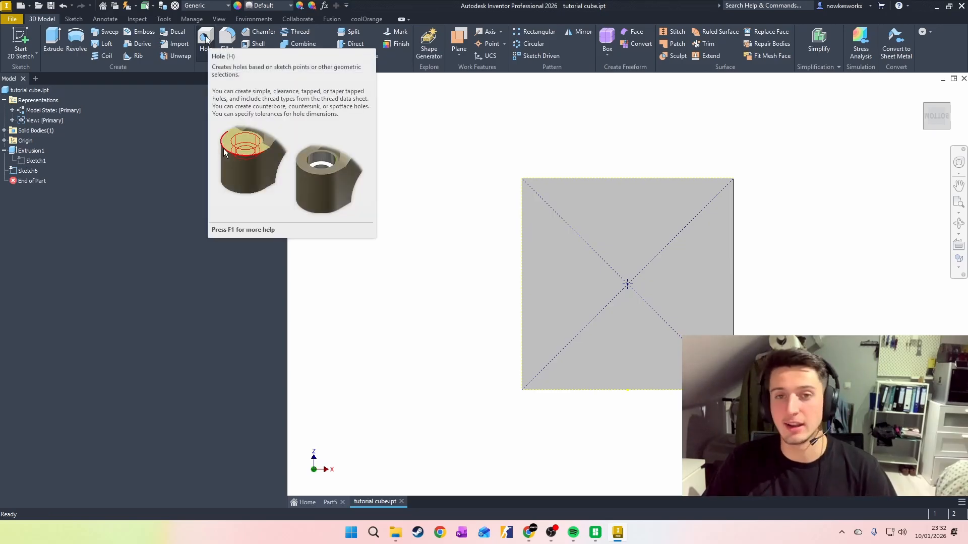
pyautogui.click(206, 39)
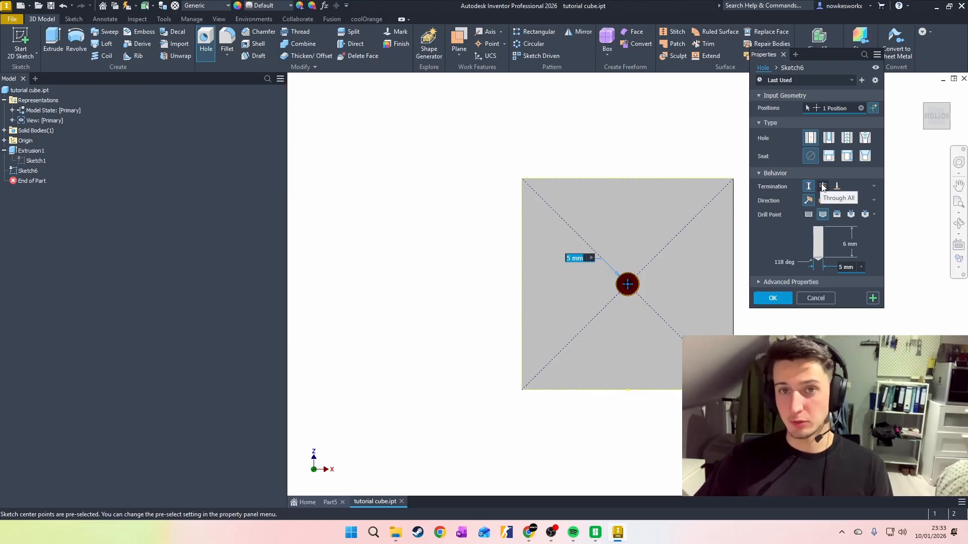
pyautogui.moveTo(941, 119); pyautogui.dragTo(942, 90)
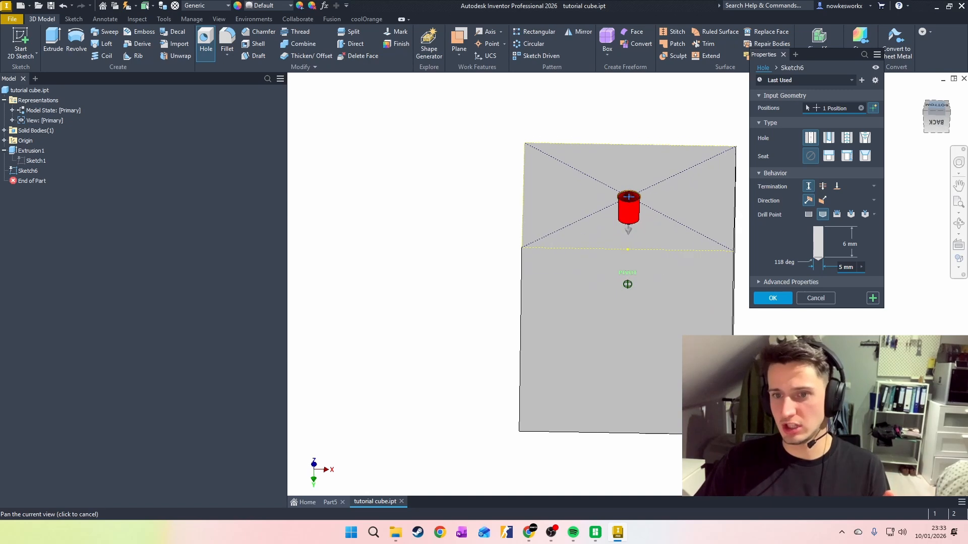
pyautogui.click(822, 187)
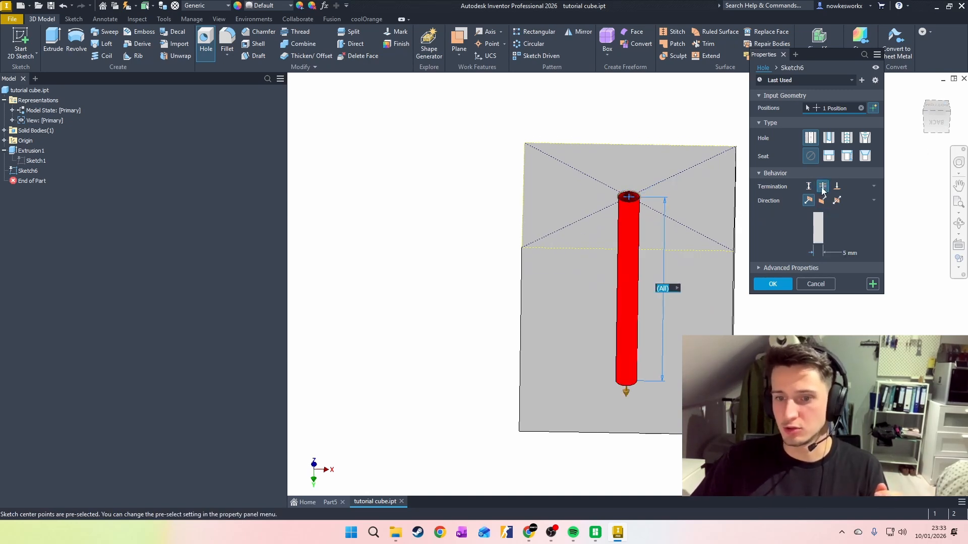
pyautogui.moveTo(938, 123)
pyautogui.mouseDown()
pyautogui.moveTo(934, 79)
pyautogui.moveTo(938, 119)
pyautogui.mouseUp()
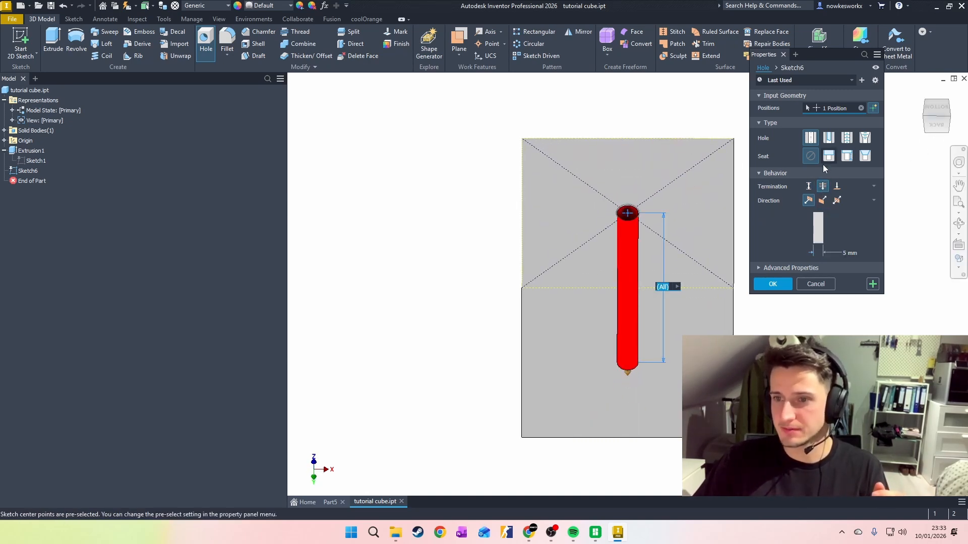
# Try terminating the hole at a surface, using the cube's top face opposite the sketch as the end face.
pyautogui.click(837, 187)
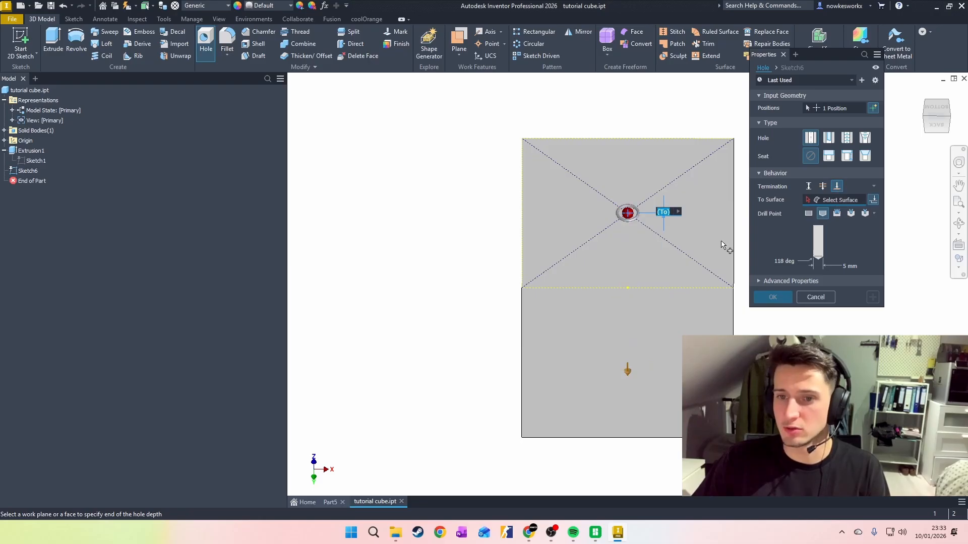
pyautogui.moveTo(932, 129); pyautogui.dragTo(929, 132)
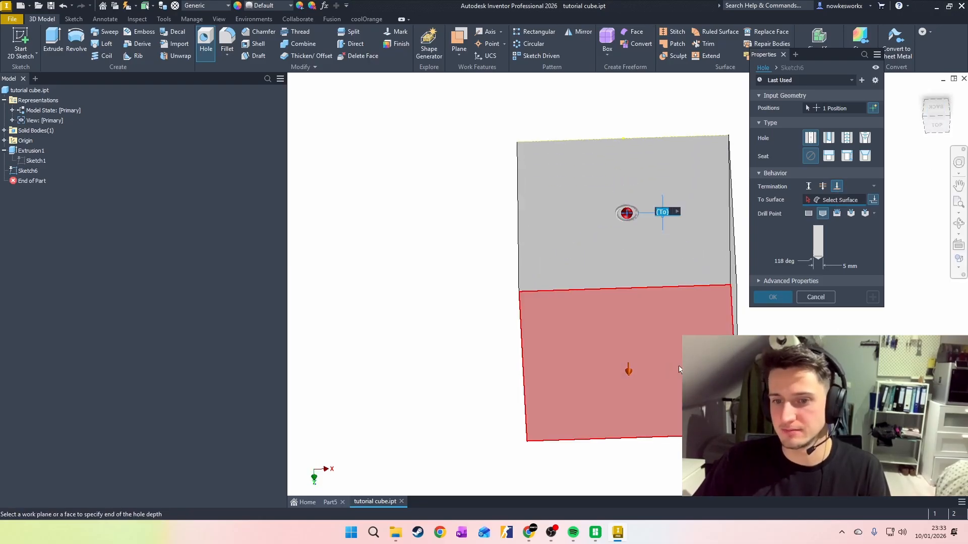
pyautogui.click(650, 366)
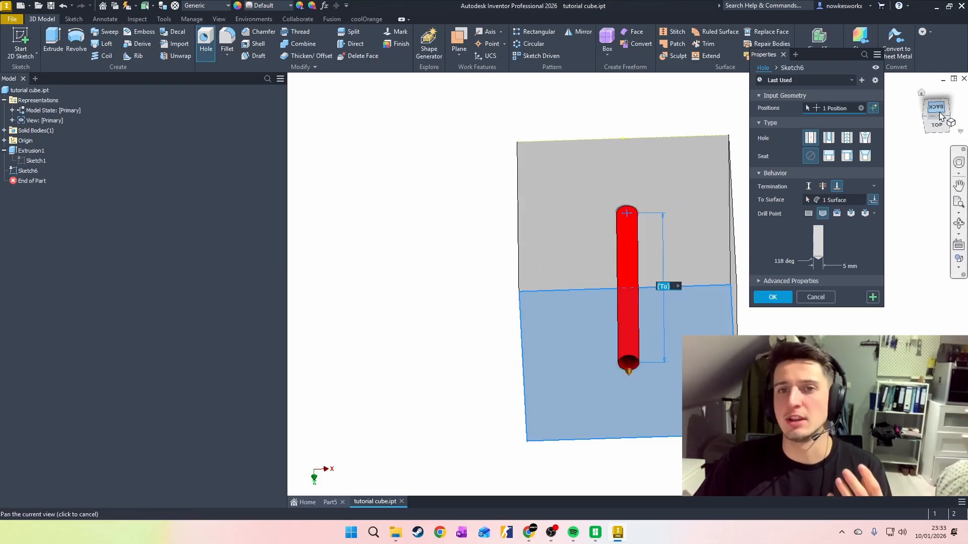
pyautogui.moveTo(940, 115)
pyautogui.mouseDown()
pyautogui.moveTo(951, 155)
pyautogui.moveTo(915, 153)
pyautogui.moveTo(948, 132)
pyautogui.mouseUp()
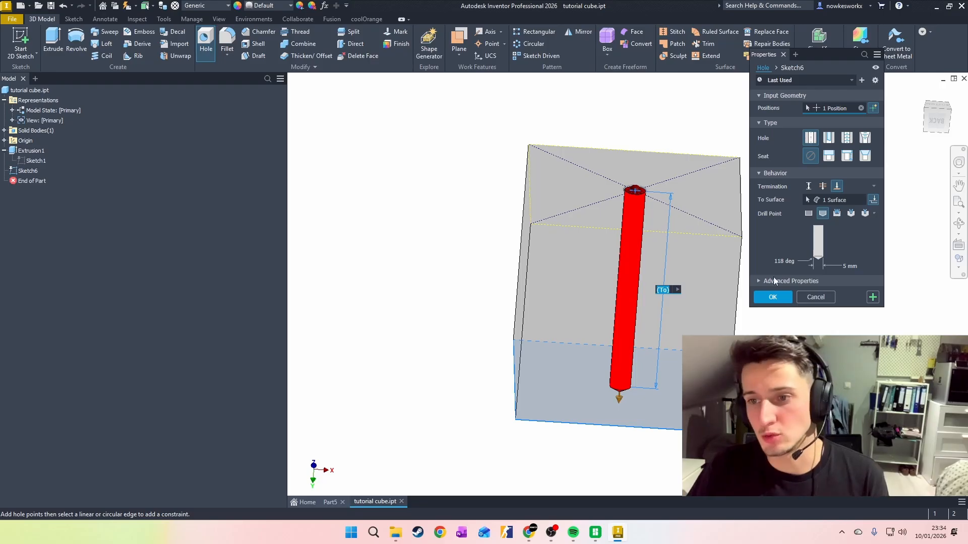
# Set the hole's termination to Through All, try the flipped direction, and return to the default direction into the cube.
pyautogui.click(824, 187)
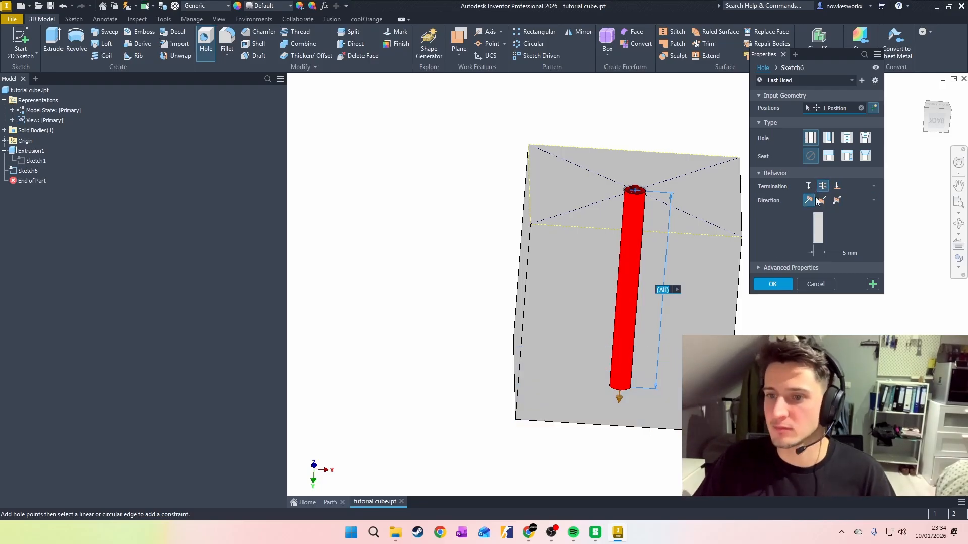
pyautogui.click(824, 201)
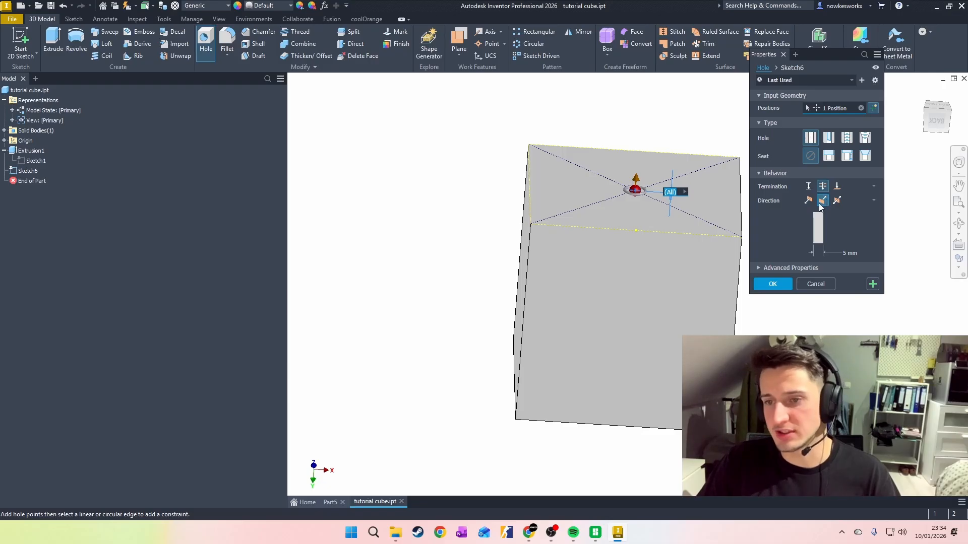
pyautogui.click(837, 201)
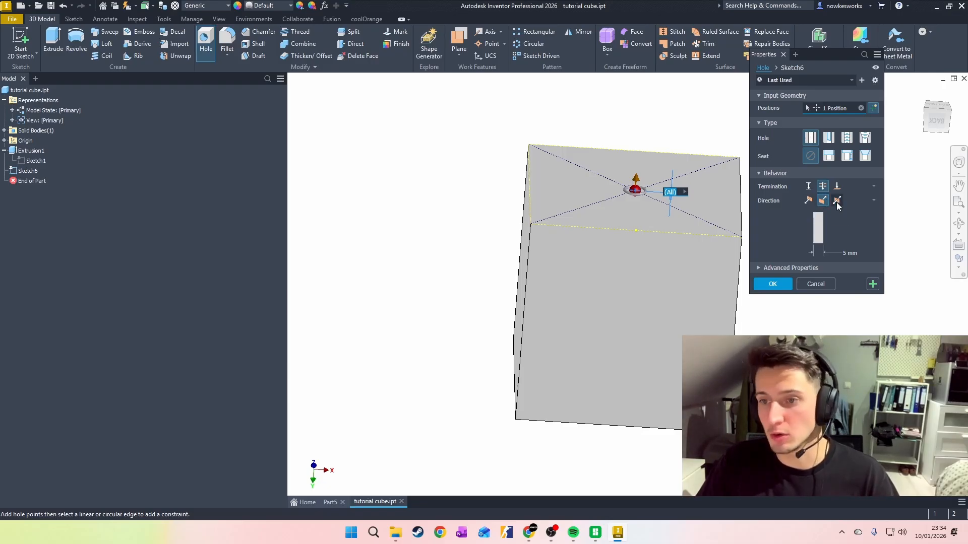
pyautogui.click(806, 201)
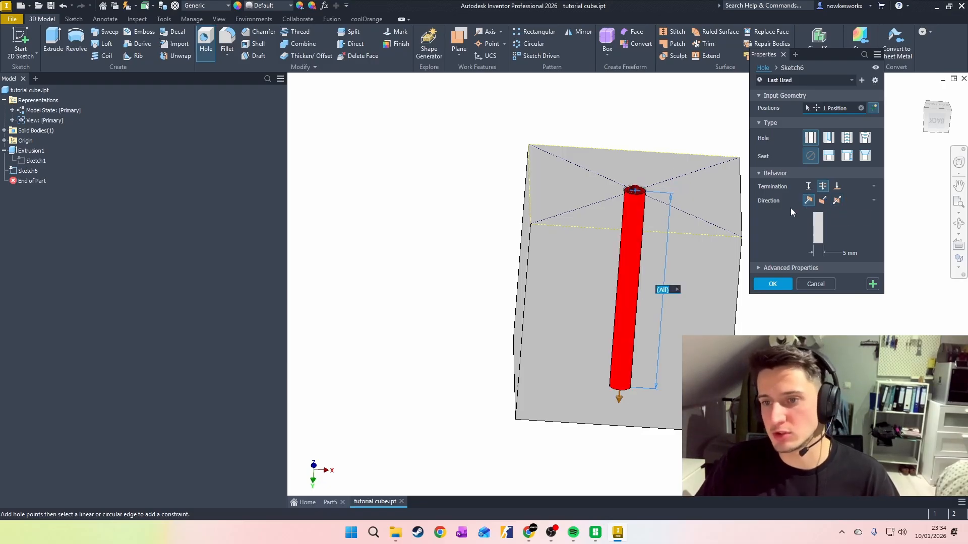
# Show the hole's advanced properties and create the 5 mm through hole in the cube.
pyautogui.click(762, 268)
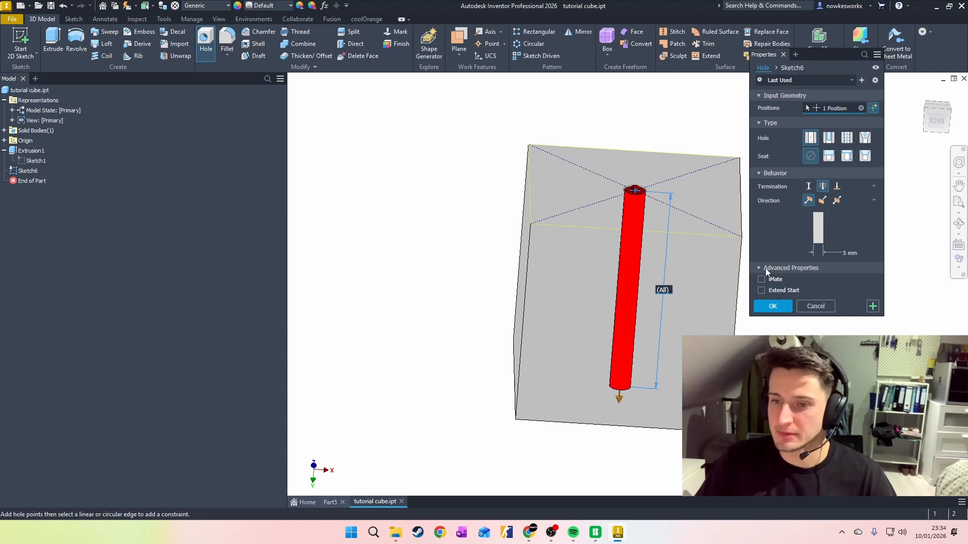
pyautogui.click(786, 307)
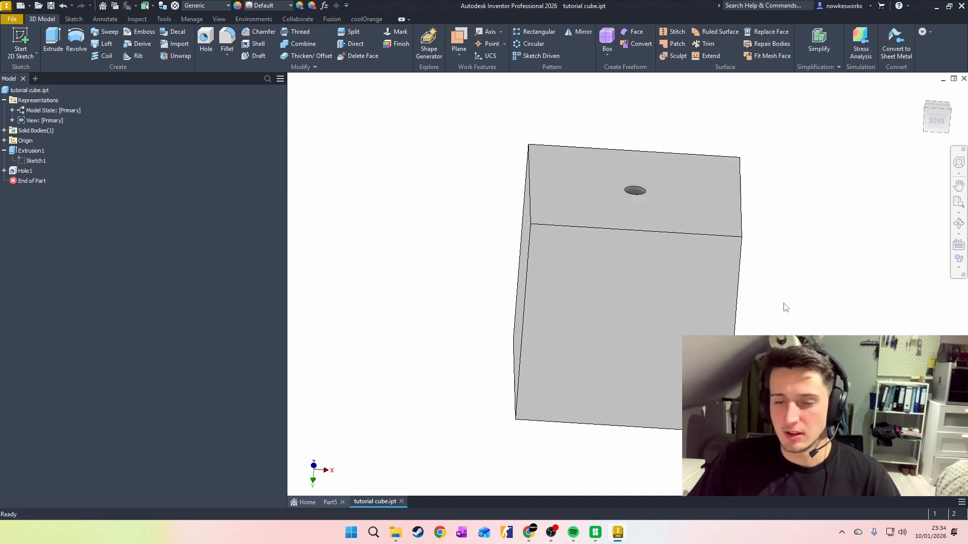
pyautogui.moveTo(940, 122)
pyautogui.mouseDown()
pyautogui.moveTo(942, 164)
pyautogui.moveTo(938, 120)
pyautogui.moveTo(952, 126)
pyautogui.moveTo(937, 123)
pyautogui.moveTo(937, 160)
pyautogui.moveTo(956, 160)
pyautogui.moveTo(937, 122)
pyautogui.moveTo(946, 120)
pyautogui.mouseUp()
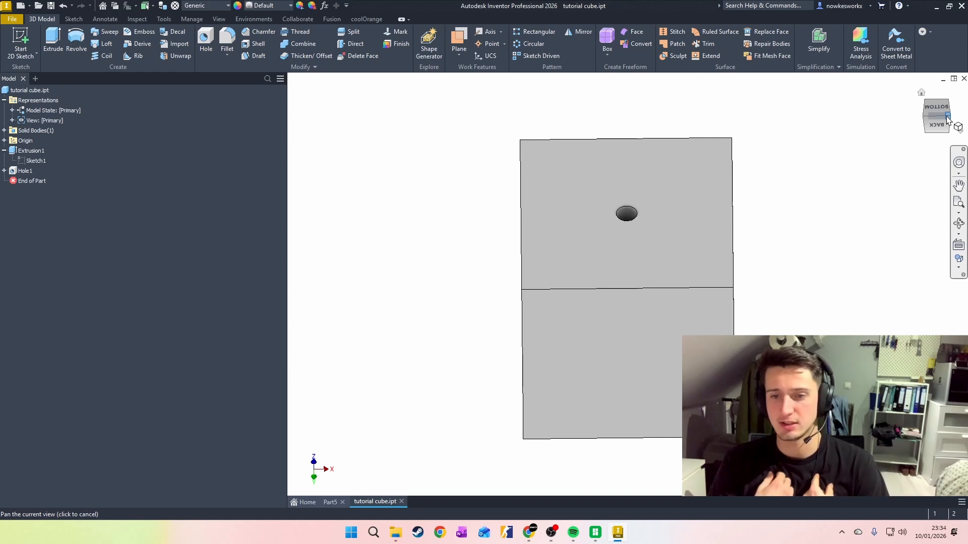
pyautogui.moveTo(938, 115); pyautogui.dragTo(875, 118)
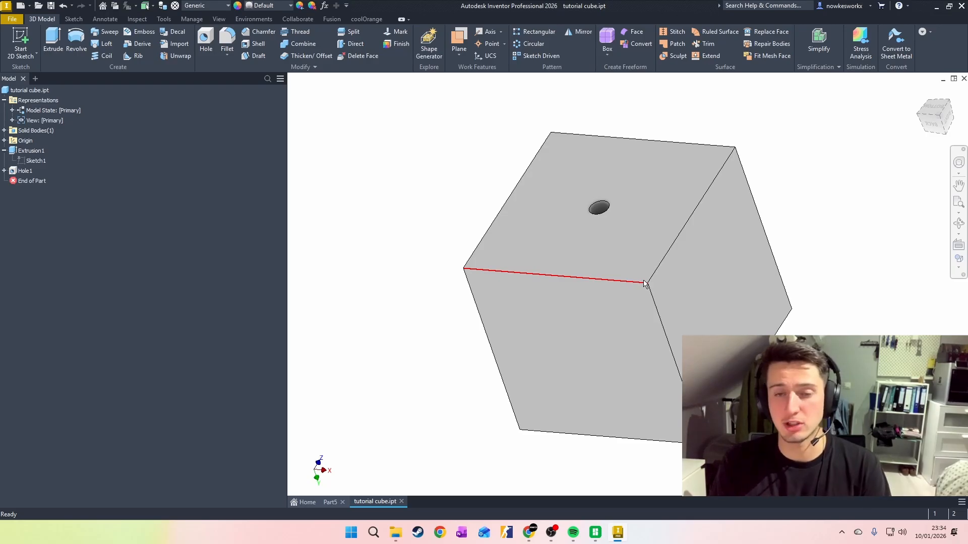
pyautogui.moveTo(644, 281)
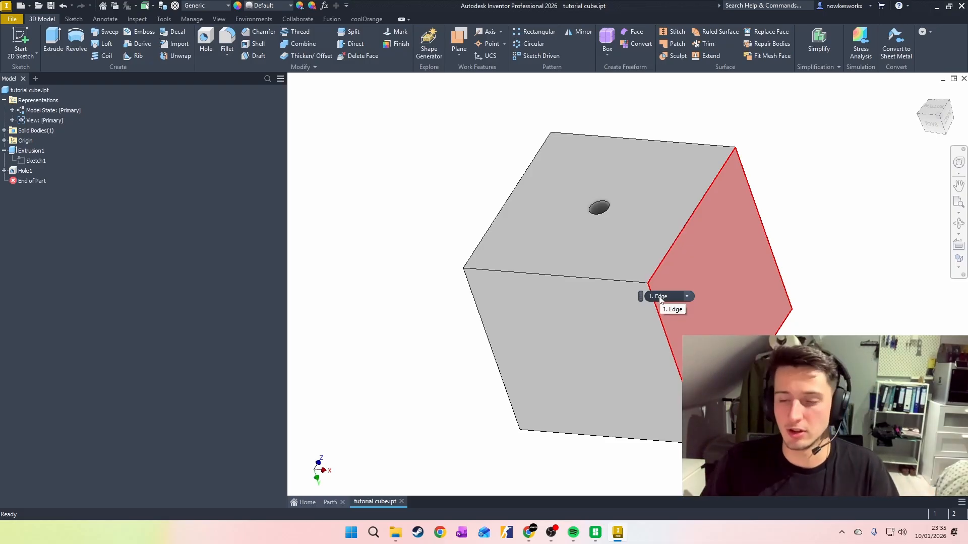
# Set up an equal-distance 2 mm chamfer on the four edges around the cube face where the hole starts.
pyautogui.moveTo(938, 118); pyautogui.dragTo(852, 124)
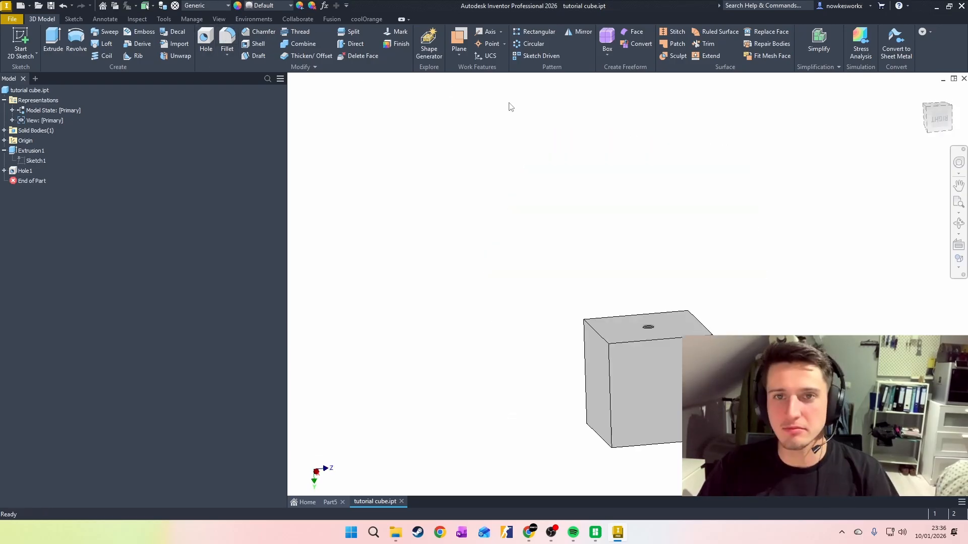
pyautogui.click(263, 32)
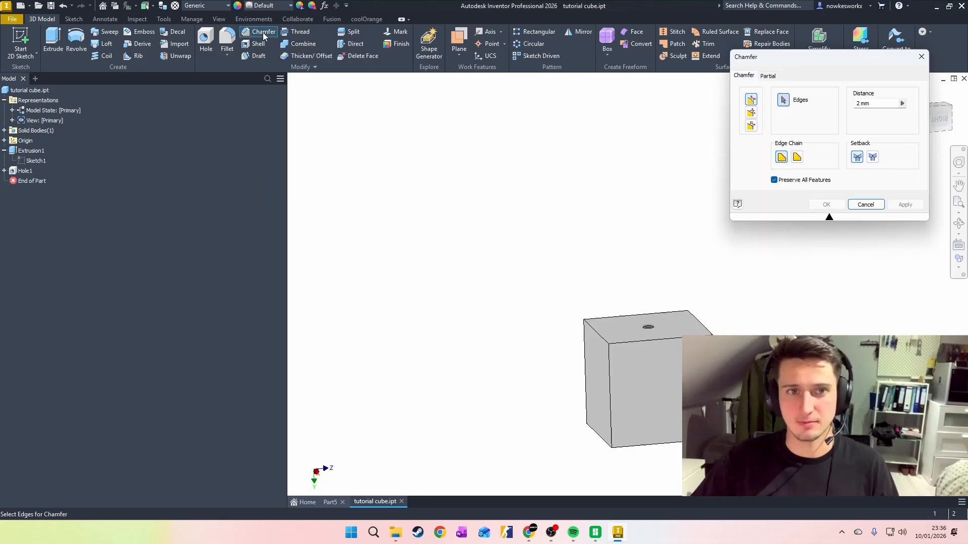
pyautogui.click(639, 345)
pyautogui.click(597, 332)
pyautogui.click(627, 316)
pyautogui.click(697, 322)
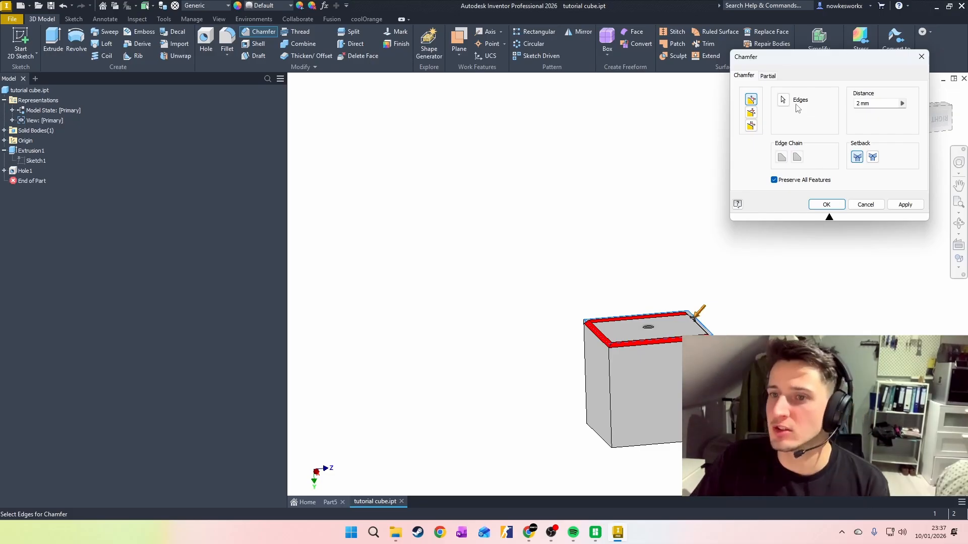
# Check the chamfer preview at the cube's corner from the side view, and apply the chamfer to the four edges.
pyautogui.scroll(3, 645, 343)
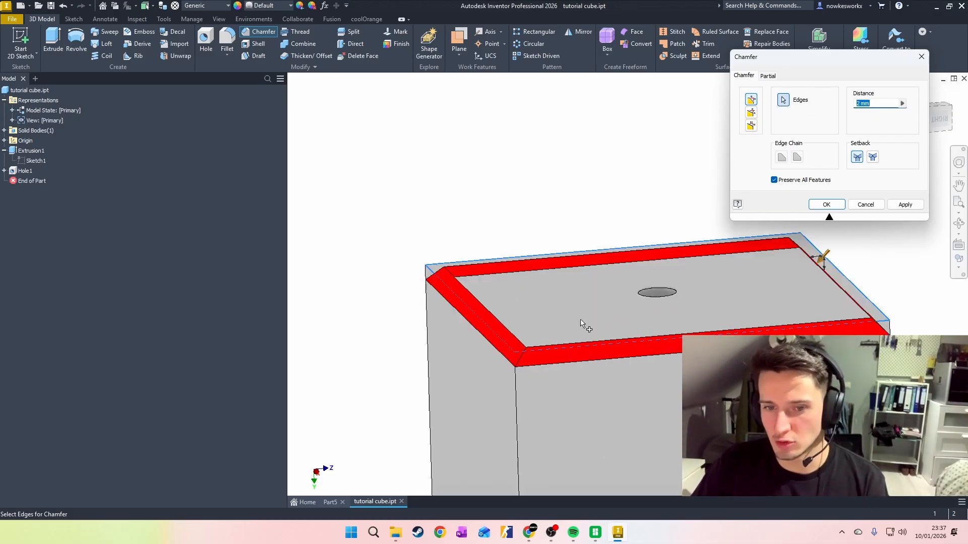
pyautogui.click(939, 117)
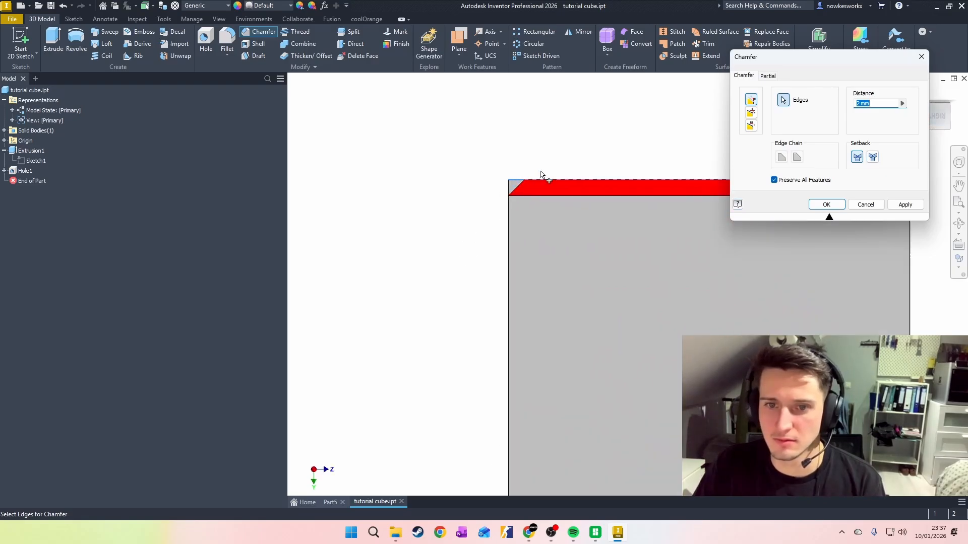
pyautogui.scroll(2, 542, 176)
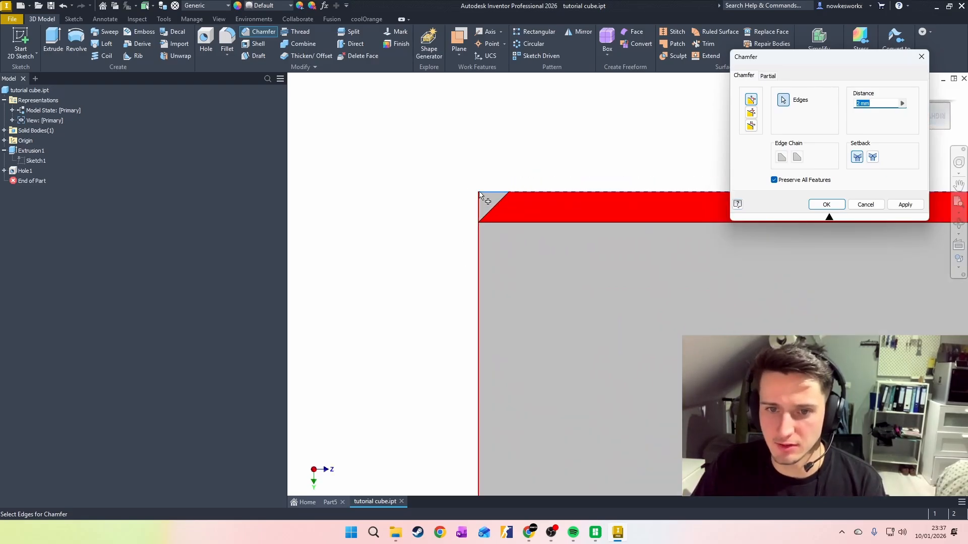
pyautogui.click(900, 205)
pyautogui.scroll(-4, 655, 259)
pyautogui.click(822, 202)
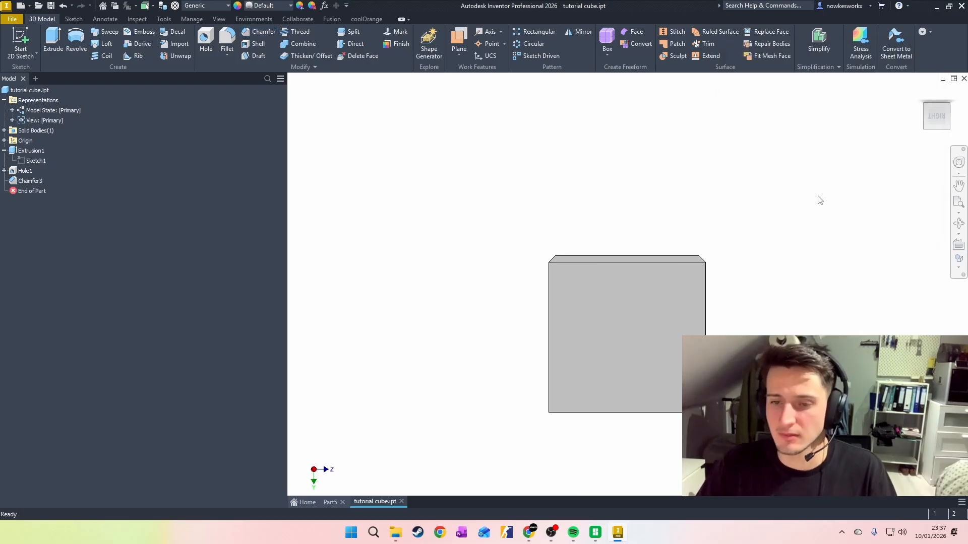
# Start a distance-and-angle chamfer, trying one side face as the reference and switching to the side face adjacent to it.
pyautogui.moveTo(941, 120); pyautogui.dragTo(963, 83)
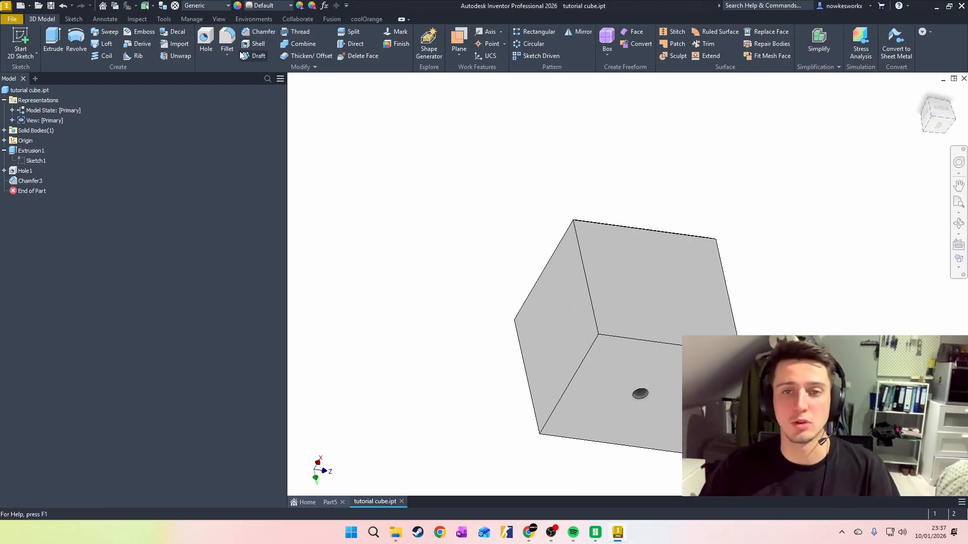
pyautogui.click(262, 31)
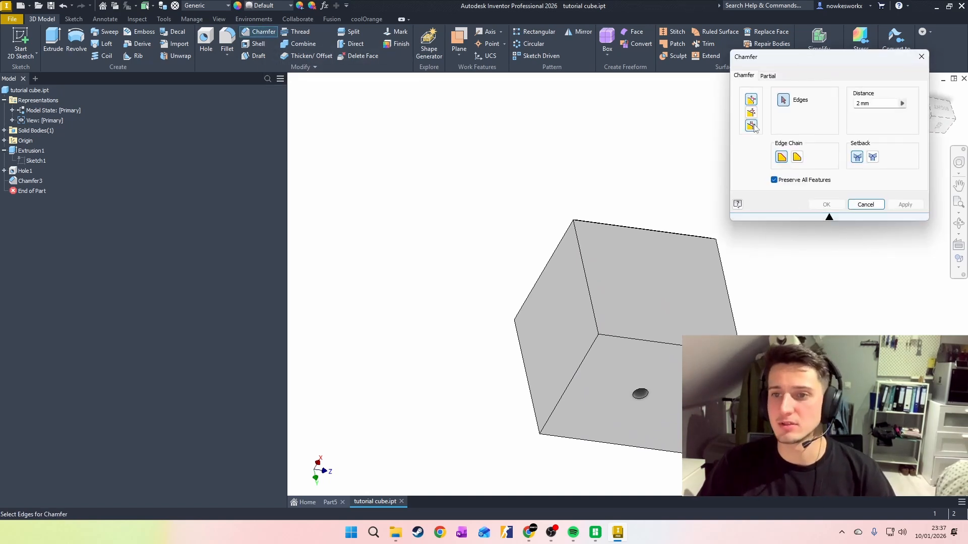
pyautogui.click(756, 115)
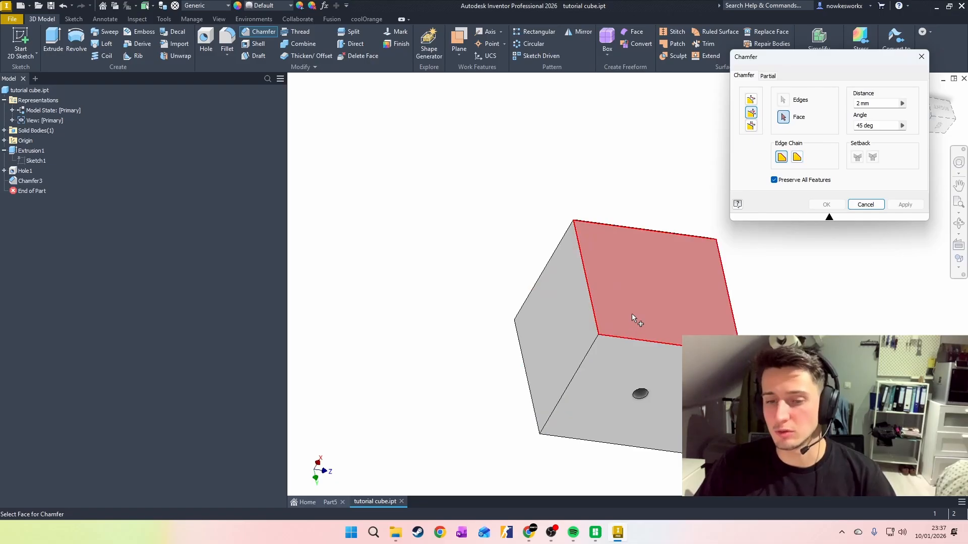
pyautogui.click(604, 306)
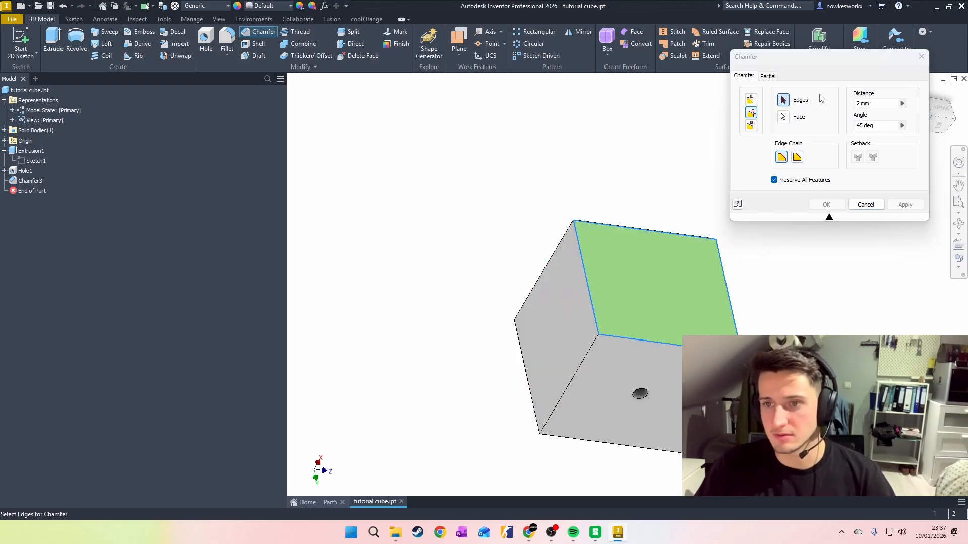
pyautogui.click(783, 116)
pyautogui.click(570, 279)
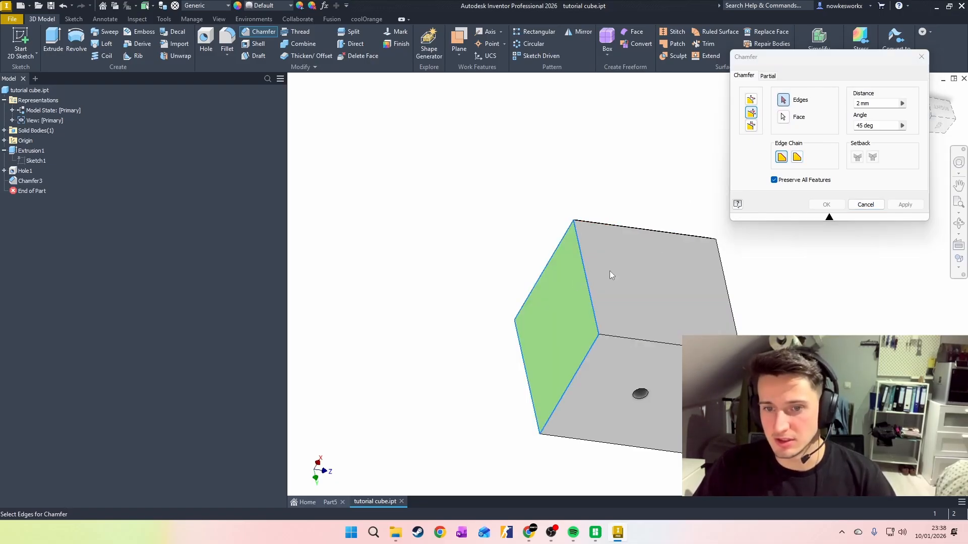
# Set the chamfer to 5 mm distance and 70° angle, and select the edge shared by the two side faces.
pyautogui.click(887, 103)
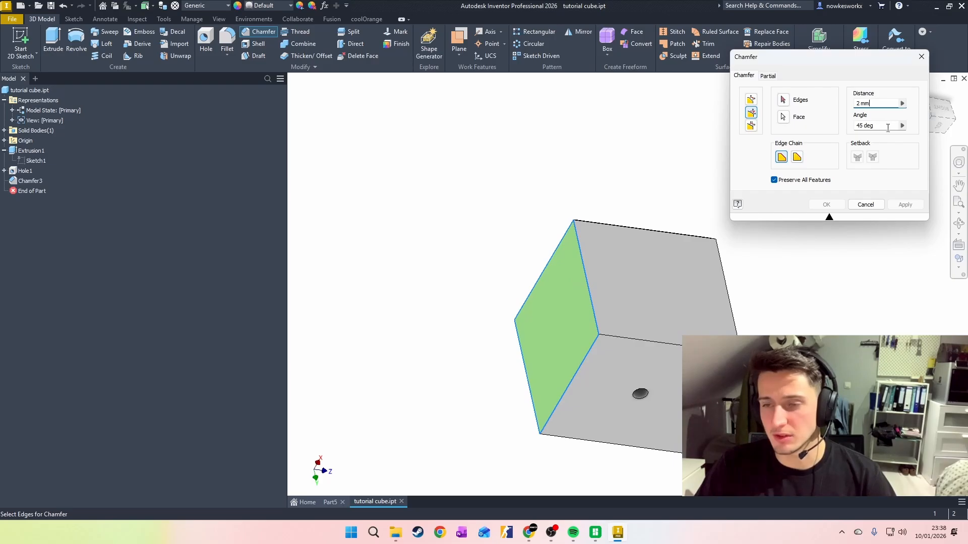
pyautogui.press('Tab')
pyautogui.write('70')
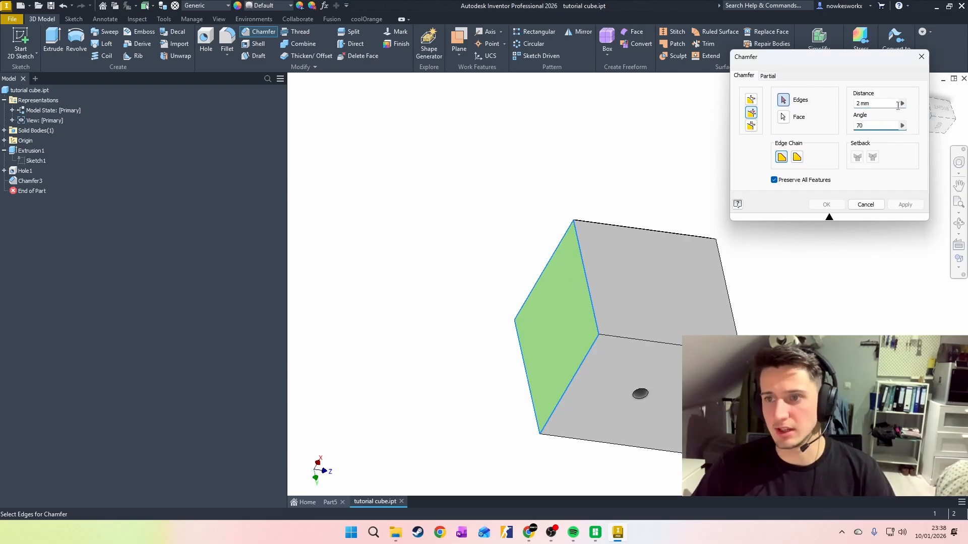
pyautogui.hotkey('shift', 'Tab')
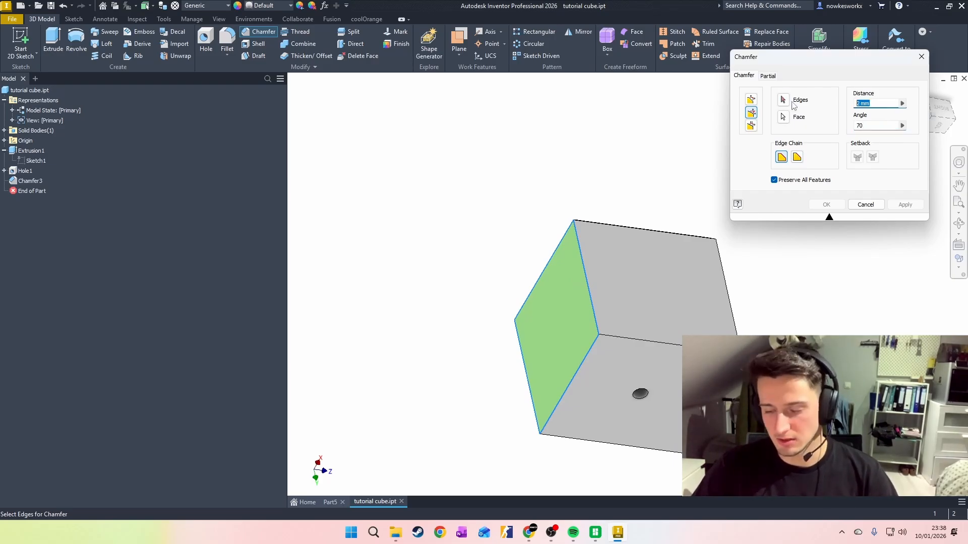
pyautogui.write('5')
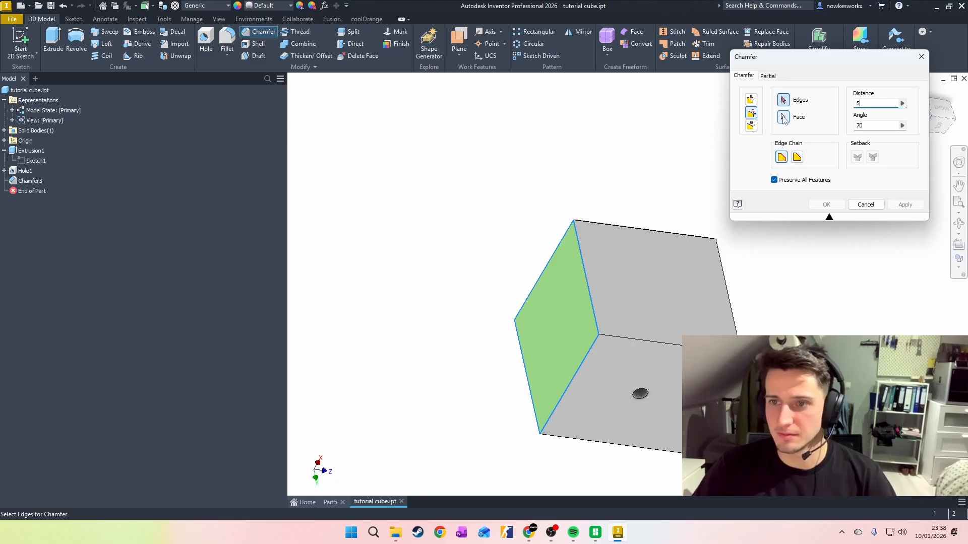
pyautogui.click(588, 294)
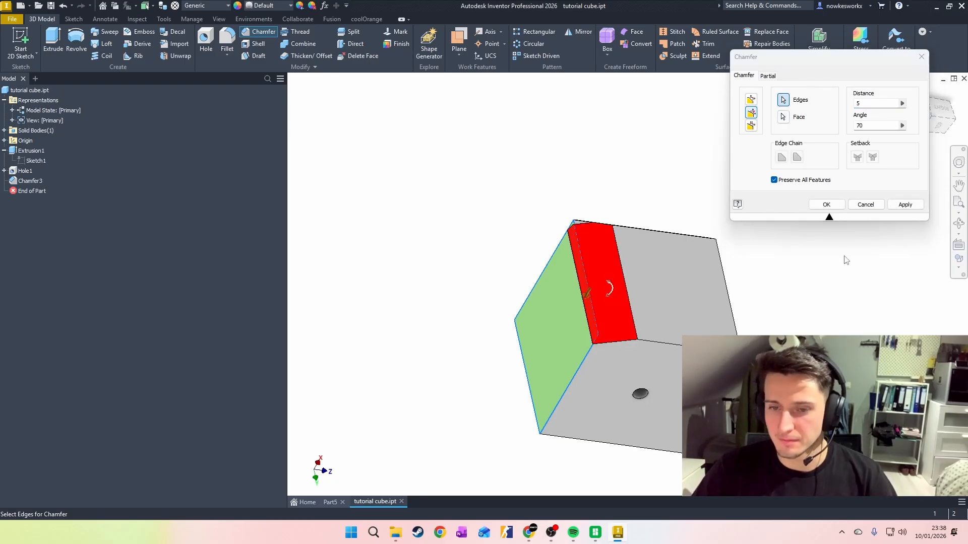
# Check the angled chamfer preview from the top view, apply the chamfer and leave the command.
pyautogui.click(947, 132)
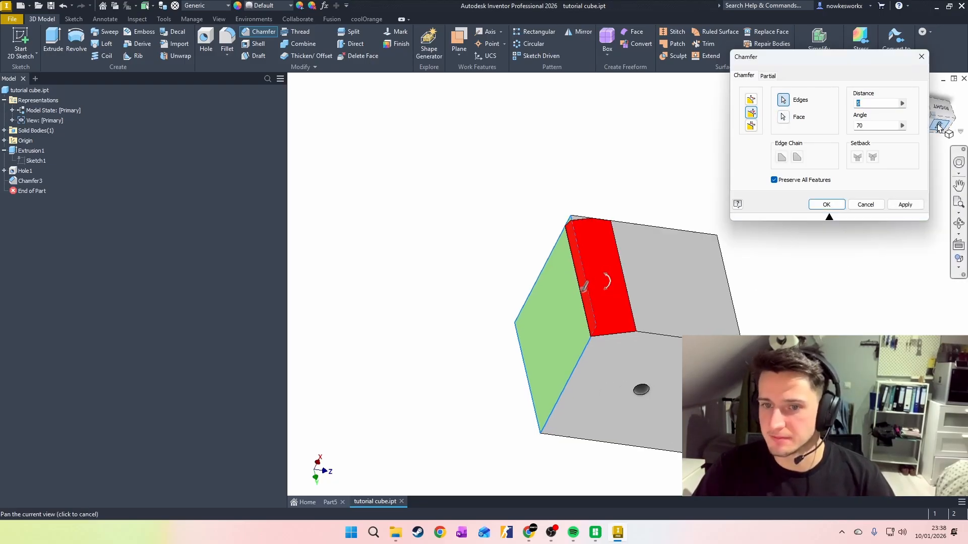
pyautogui.scroll(5, 529, 162)
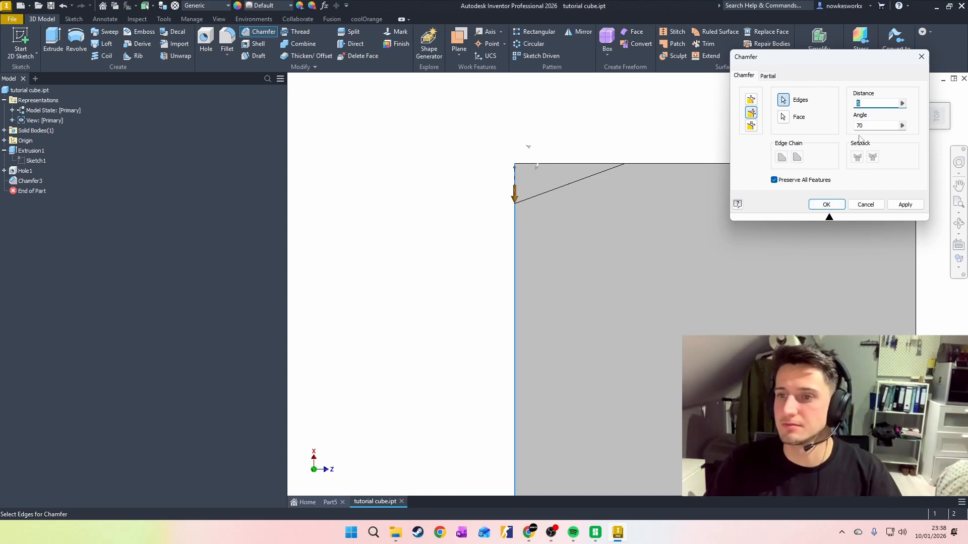
pyautogui.click(906, 204)
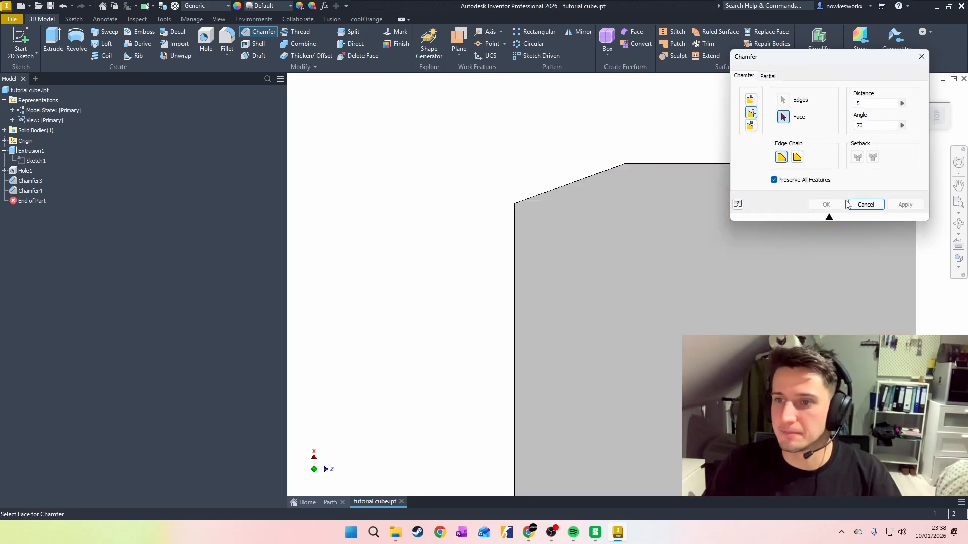
pyautogui.click(861, 204)
# Start a two-distance chamfer and select the edge between the top face and the side face next to the angled chamfer.
pyautogui.moveTo(938, 119)
pyautogui.mouseDown()
pyautogui.moveTo(953, 143)
pyautogui.moveTo(947, 120)
pyautogui.mouseUp()
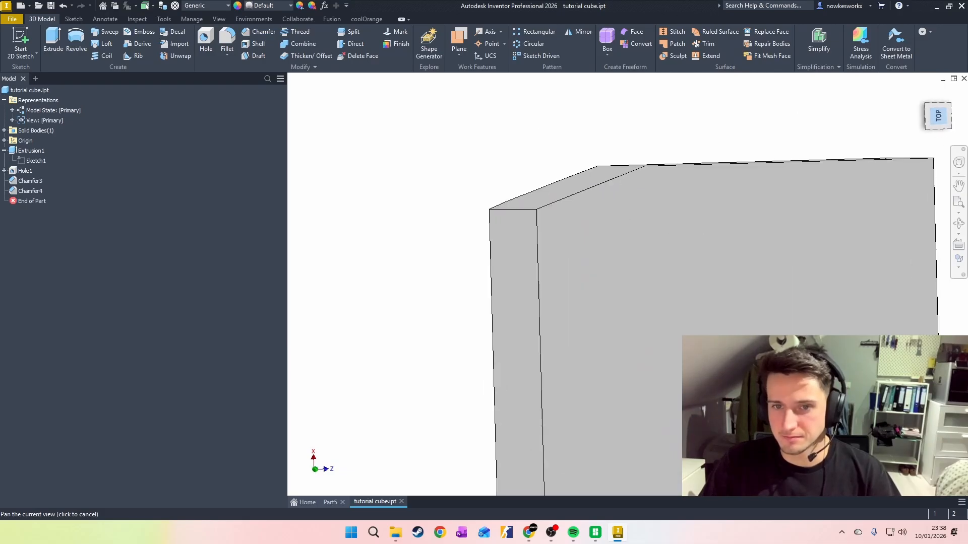
pyautogui.keyDown('shift'); pyautogui.moveTo(630, 282); pyautogui.dragTo(655, 308, button='middle'); pyautogui.keyUp('shift')
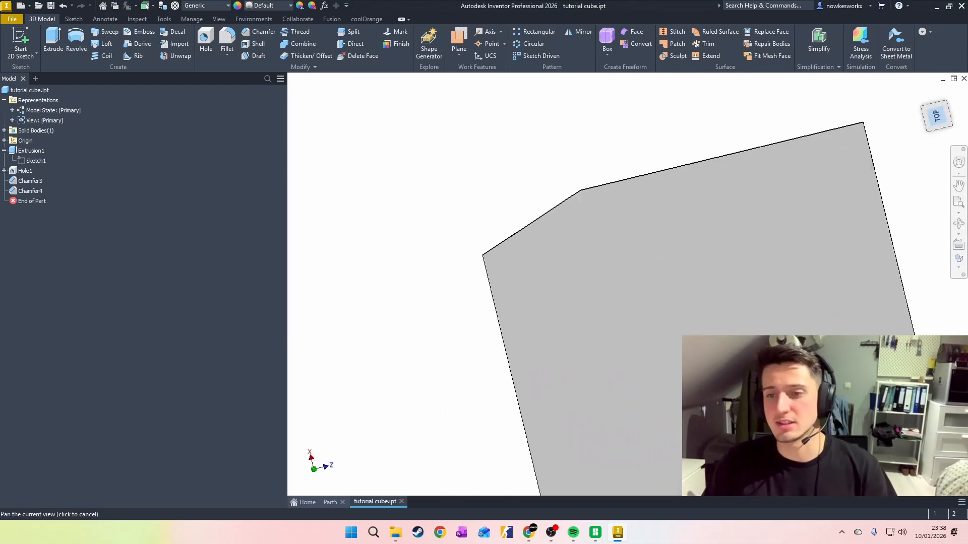
pyautogui.moveTo(941, 115); pyautogui.dragTo(945, 143)
pyautogui.scroll(-3, 550, 228)
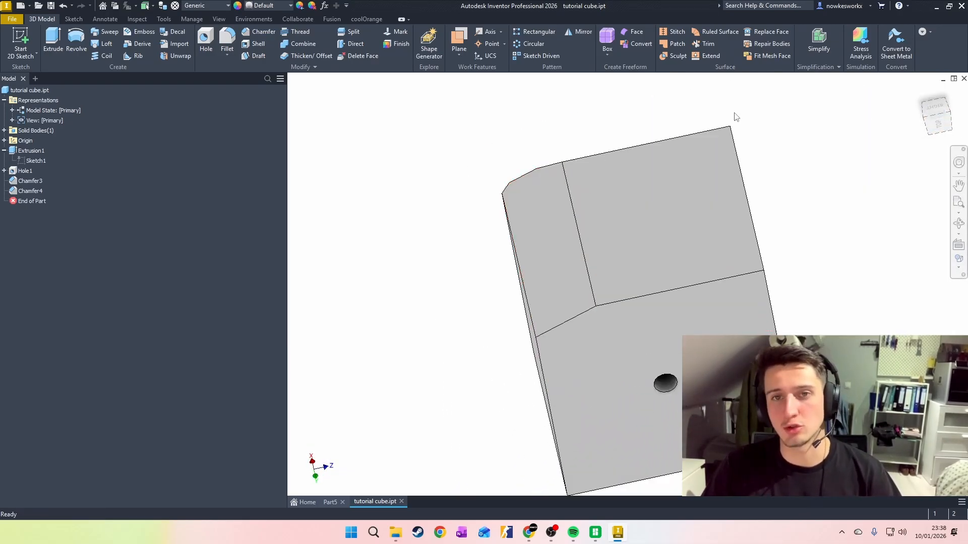
pyautogui.moveTo(957, 100); pyautogui.dragTo(942, 94)
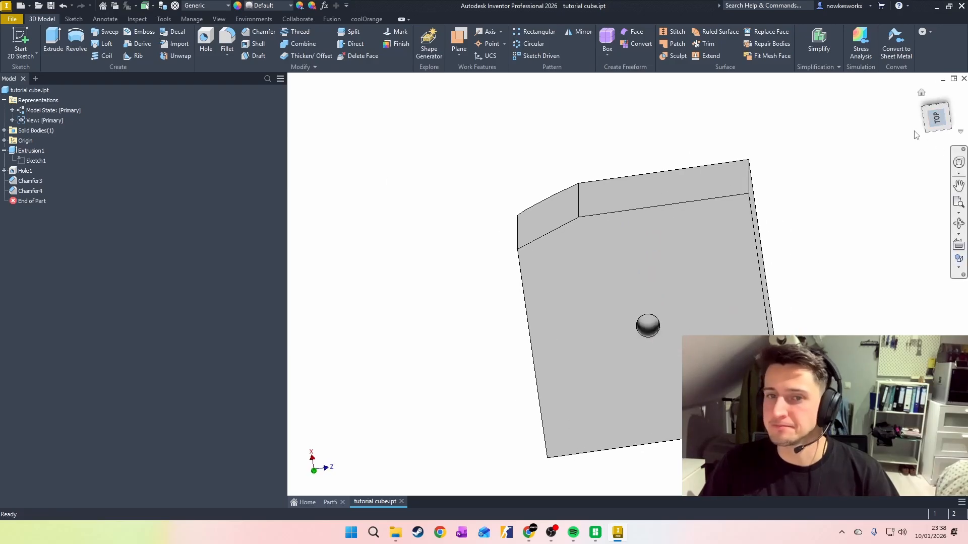
pyautogui.click(255, 33)
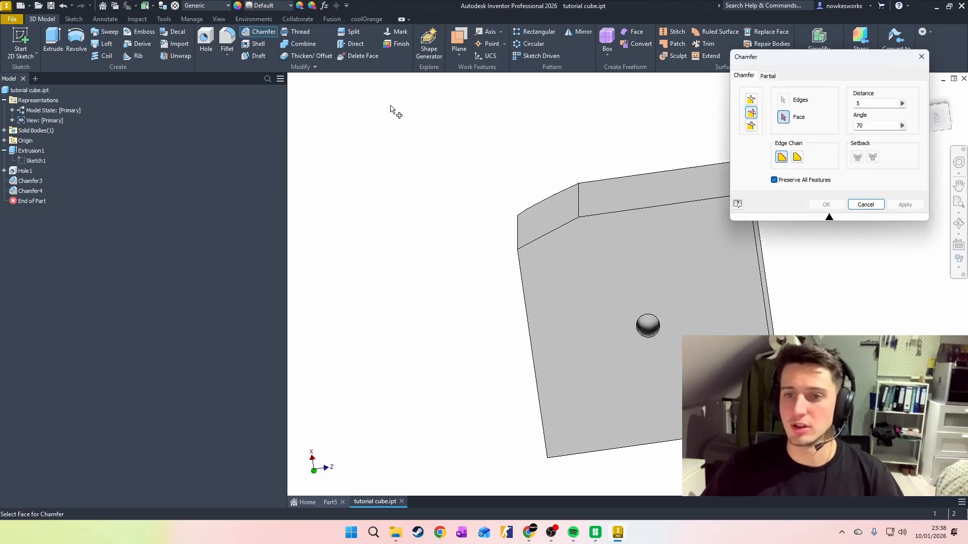
pyautogui.click(750, 125)
pyautogui.scroll(2, 655, 399)
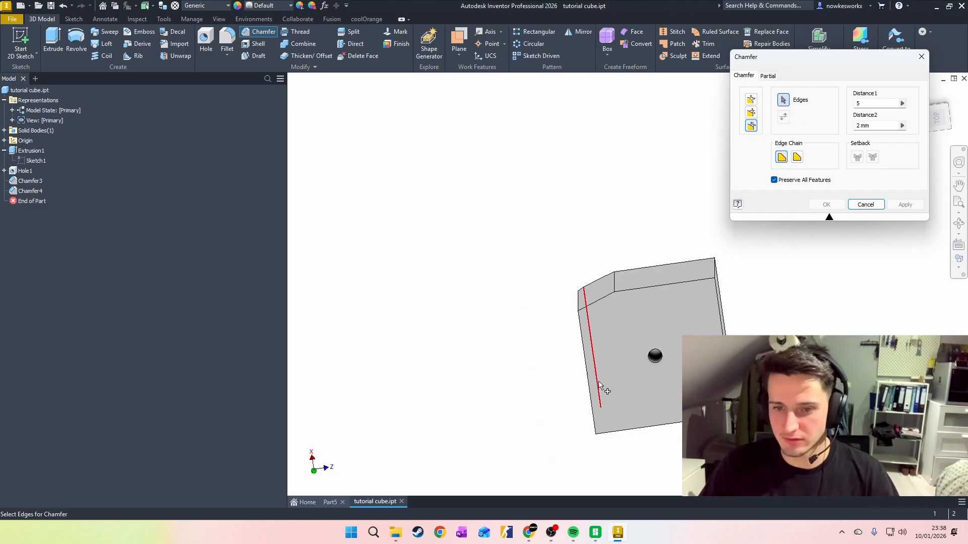
pyautogui.moveTo(942, 124); pyautogui.dragTo(958, 122)
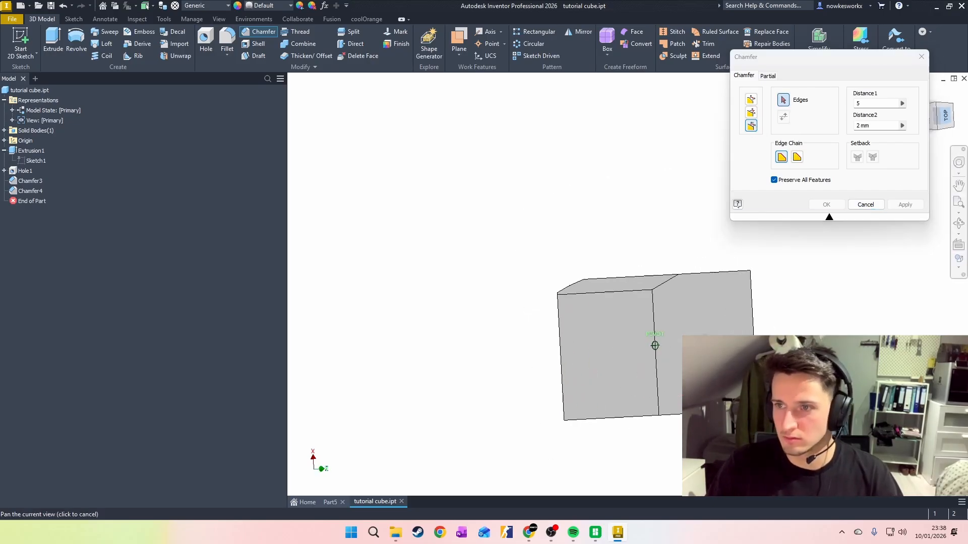
pyautogui.click(647, 336)
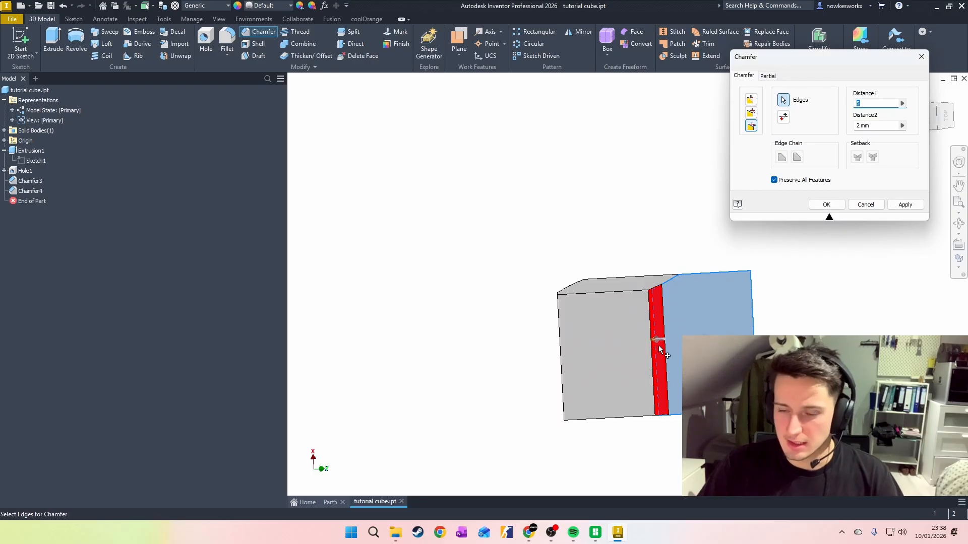
# Set the chamfer's first distance to 2 mm and second distance to 10 mm, apply it and leave the command.
pyautogui.keyDown('shift'); pyautogui.moveTo(660, 350); pyautogui.dragTo(655, 346, button='middle'); pyautogui.keyUp('shift')
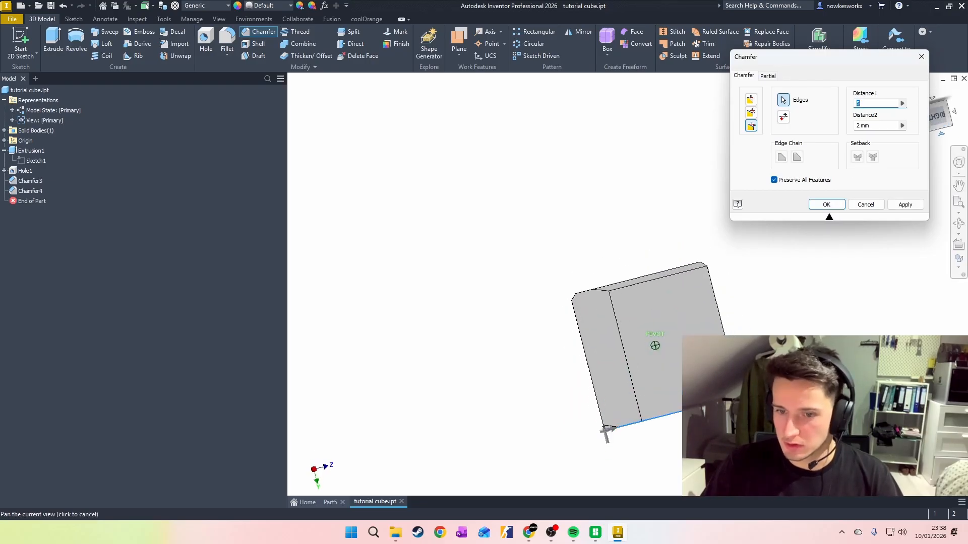
pyautogui.click(877, 102)
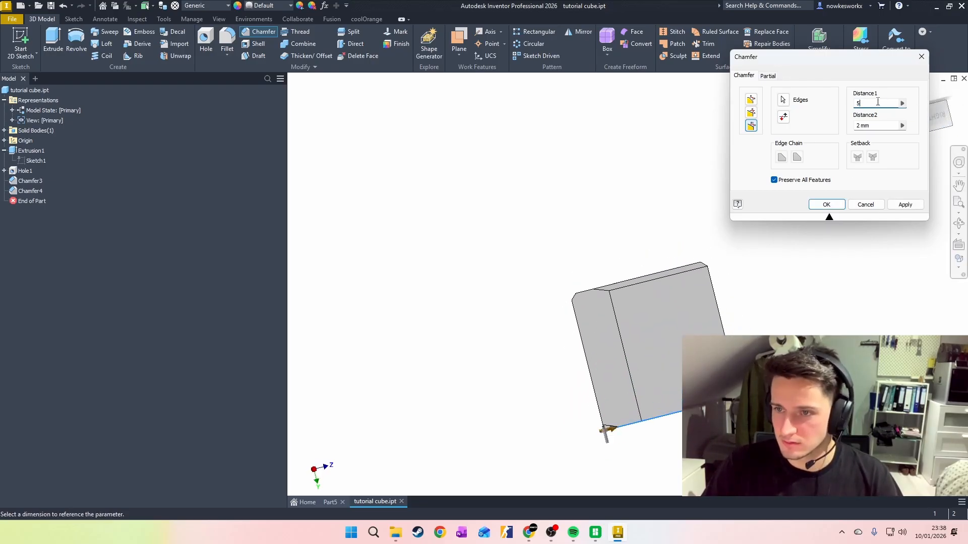
pyautogui.press('BackSpace')
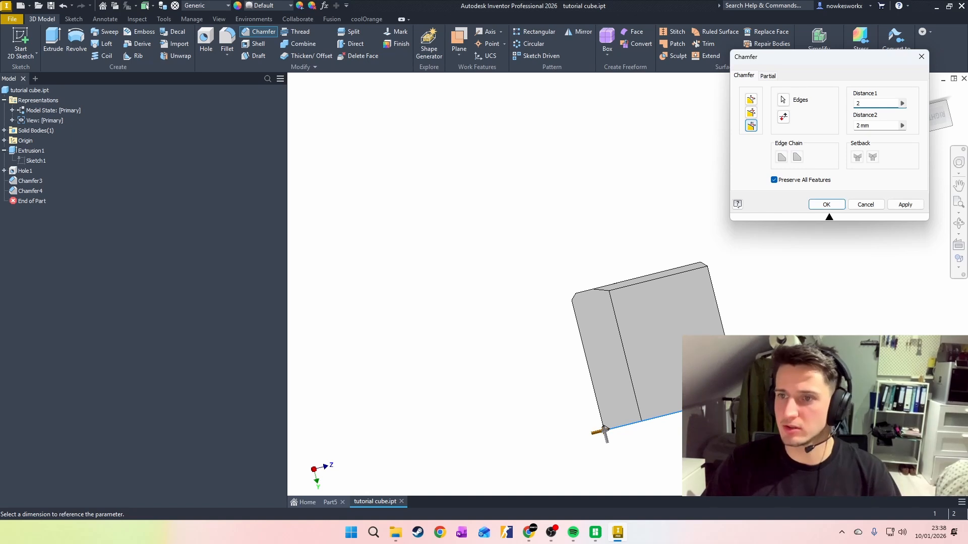
pyautogui.moveTo(891, 126); pyautogui.dragTo(823, 131)
pyautogui.write('1')
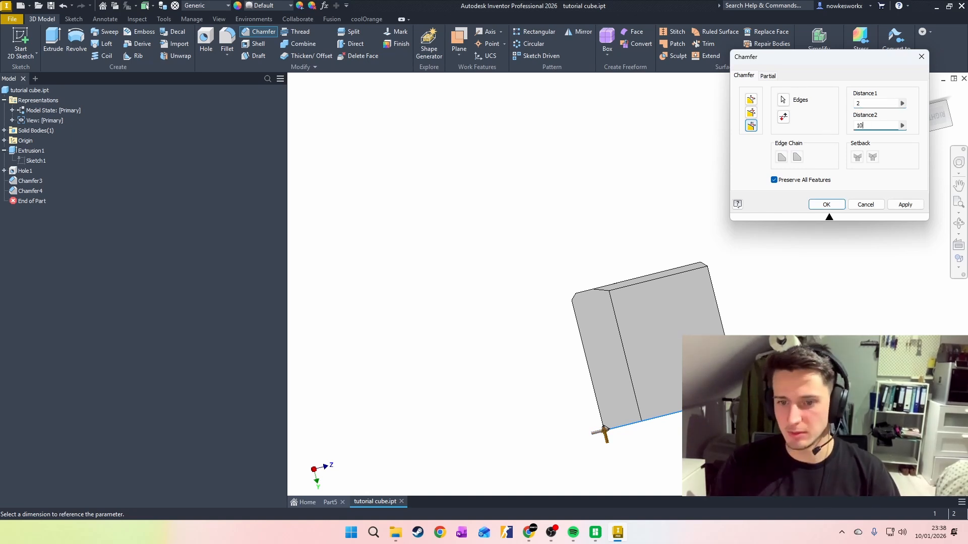
pyautogui.write('0')
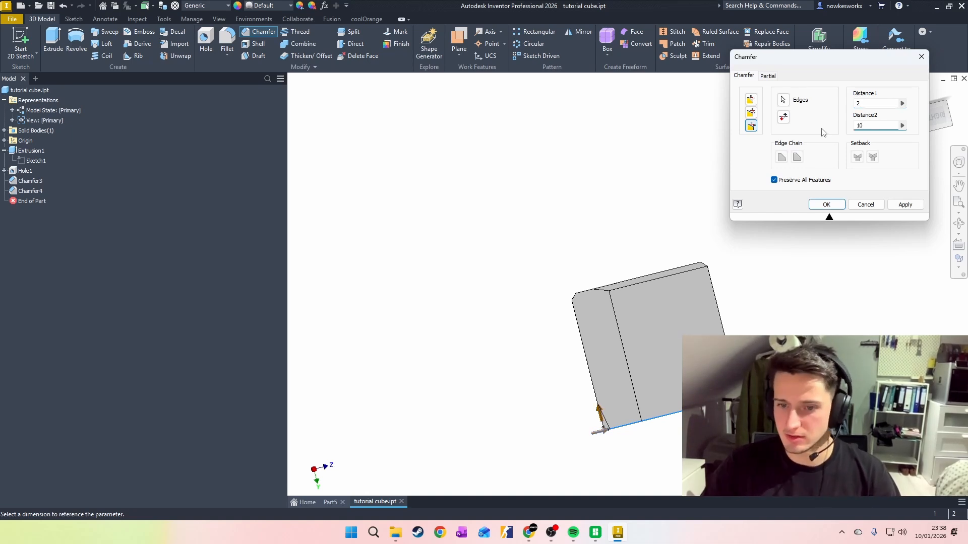
pyautogui.click(900, 204)
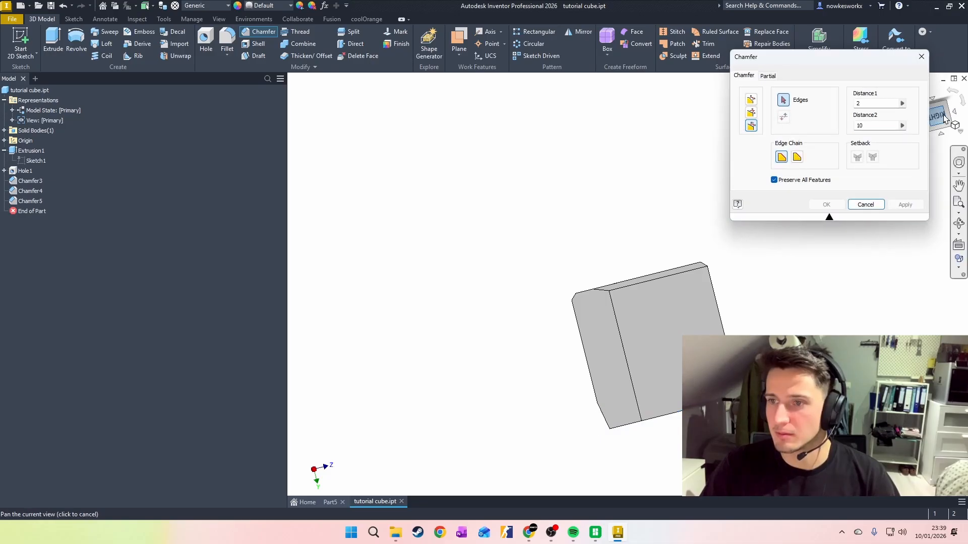
pyautogui.click(881, 204)
# Fillet the side edge diagonally opposite the angled chamfer with a constant radius of 2 mm.
pyautogui.scroll(-6, 521, 378)
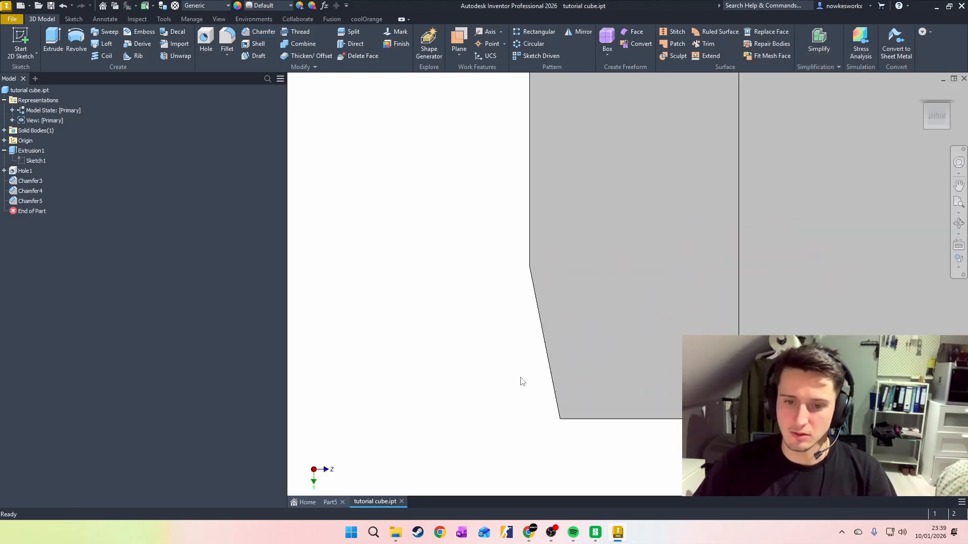
pyautogui.scroll(5, 535, 371)
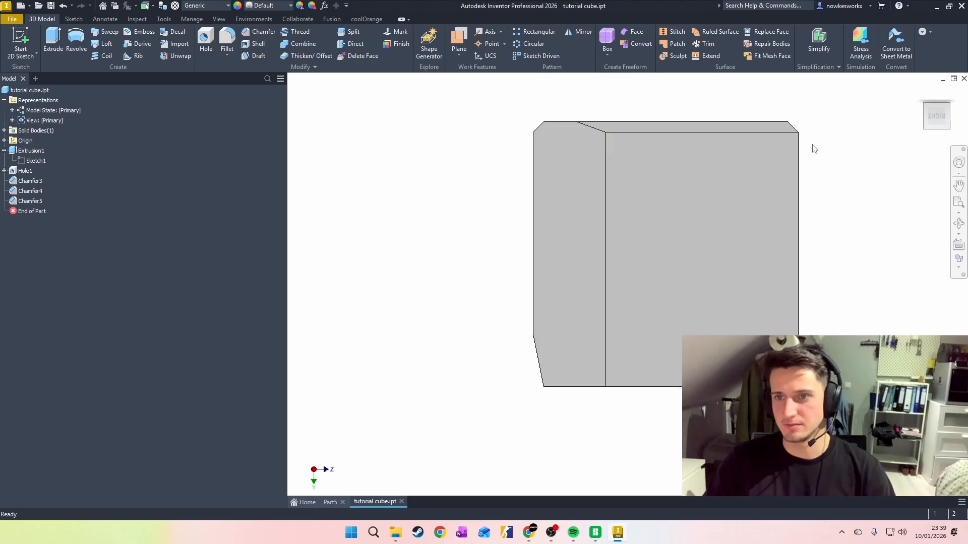
pyautogui.moveTo(935, 121)
pyautogui.mouseDown()
pyautogui.moveTo(930, 136)
pyautogui.moveTo(928, 69)
pyautogui.moveTo(934, 123)
pyautogui.mouseUp()
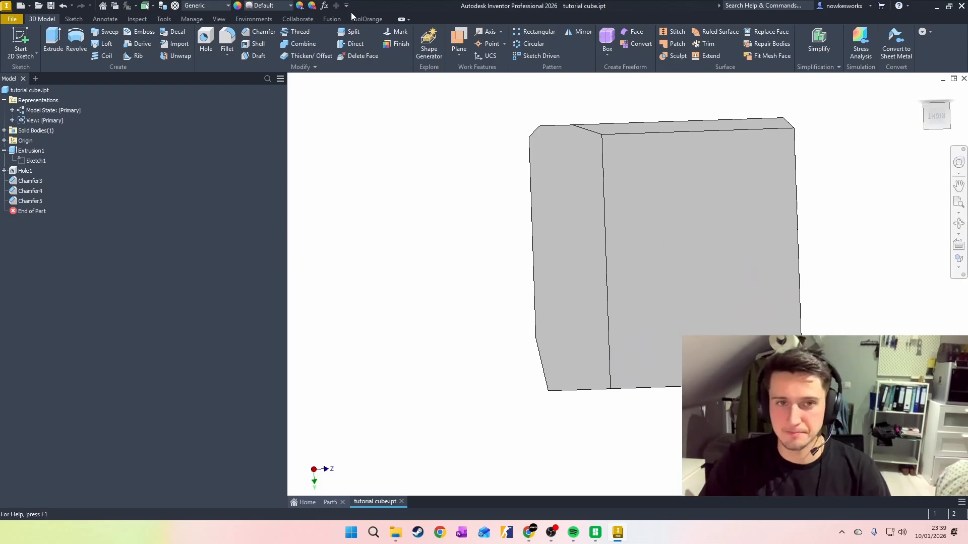
pyautogui.click(227, 31)
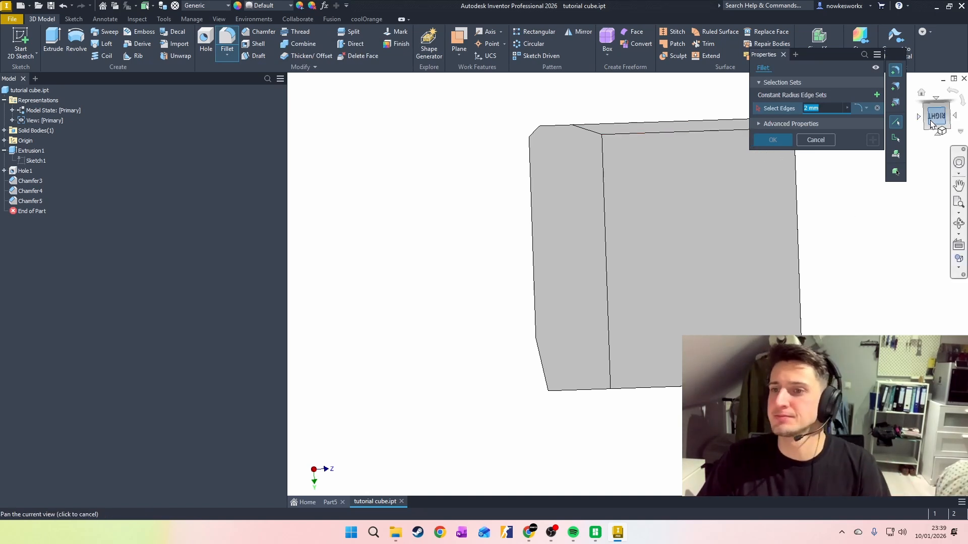
pyautogui.moveTo(938, 122); pyautogui.dragTo(911, 139)
pyautogui.moveTo(665, 221)
pyautogui.keyDown('shift'); pyautogui.mouseDown(button='middle')
pyautogui.moveTo(632, 211)
pyautogui.moveTo(628, 312)
pyautogui.moveTo(611, 188)
pyautogui.mouseUp(button='middle'); pyautogui.keyUp('shift')
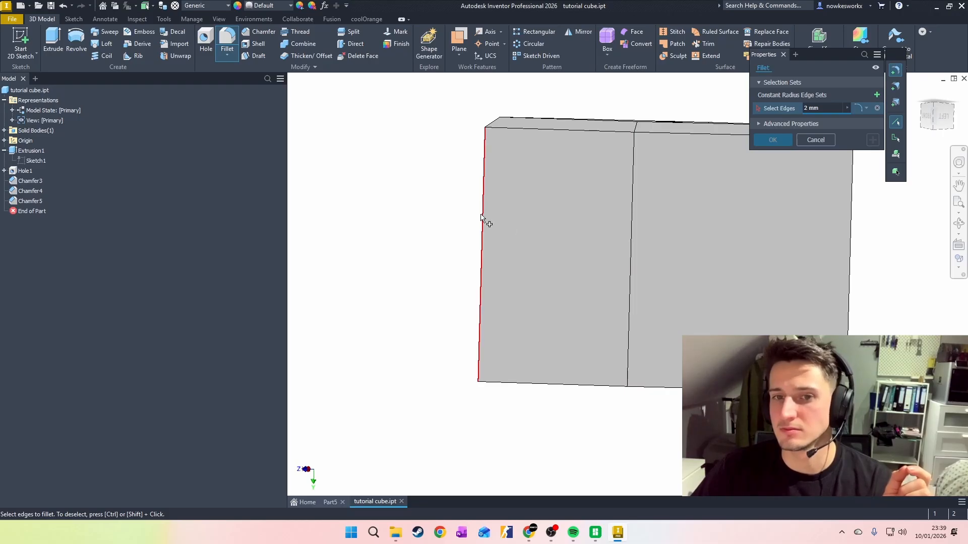
pyautogui.click(633, 228)
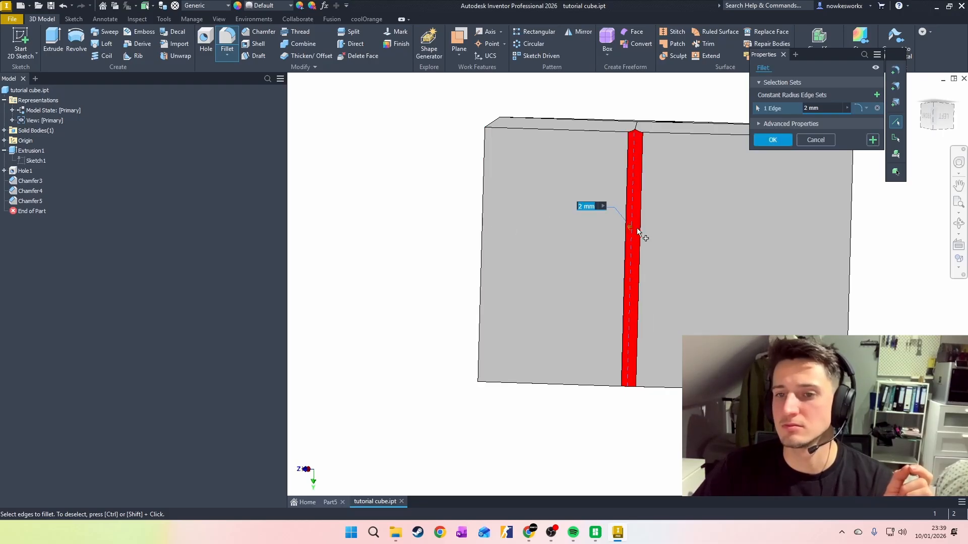
pyautogui.moveTo(943, 123); pyautogui.dragTo(942, 105)
pyautogui.click(938, 130)
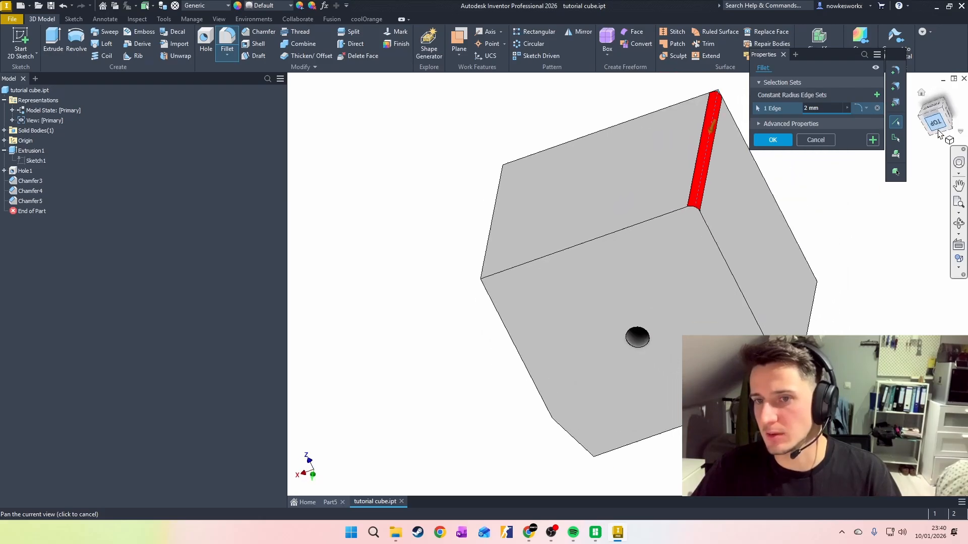
pyautogui.scroll(5, 735, 177)
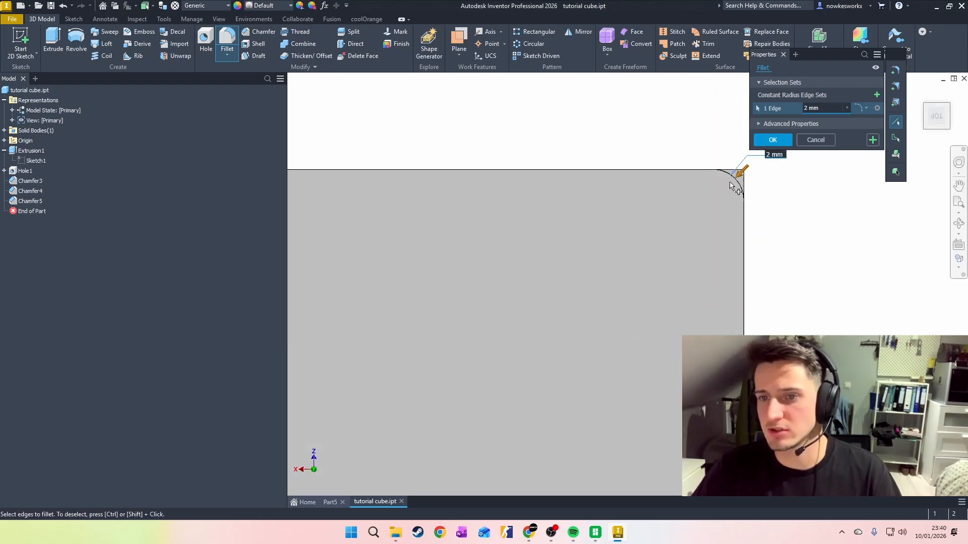
pyautogui.click(773, 140)
# Measure the radius of the filleted corner's arc on the top face.
pyautogui.scroll(1, 736, 184)
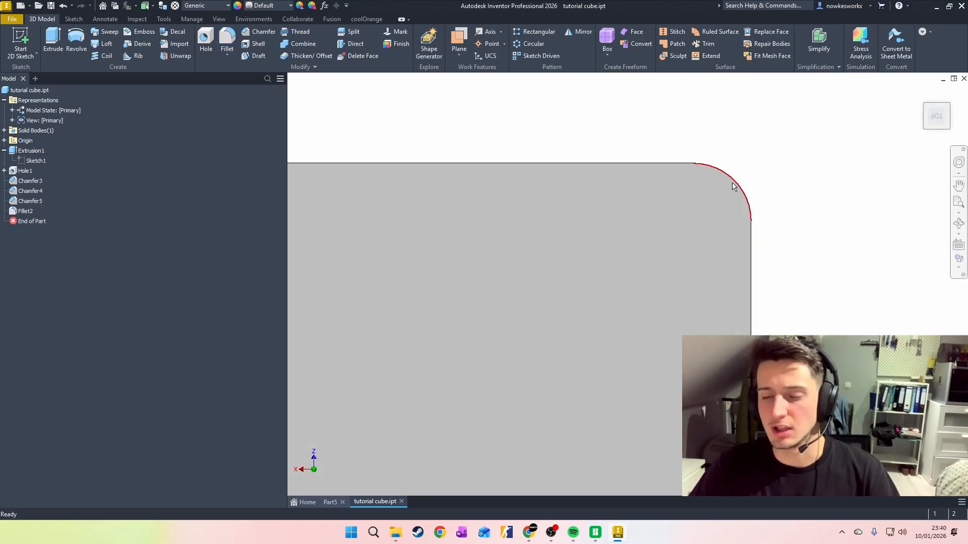
pyautogui.press('m')
pyautogui.click(740, 190)
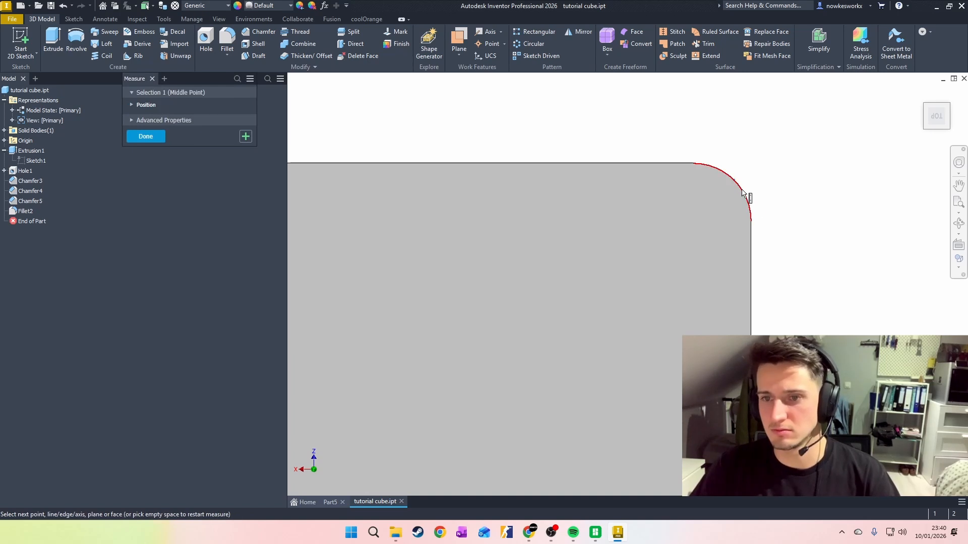
pyautogui.click(751, 194)
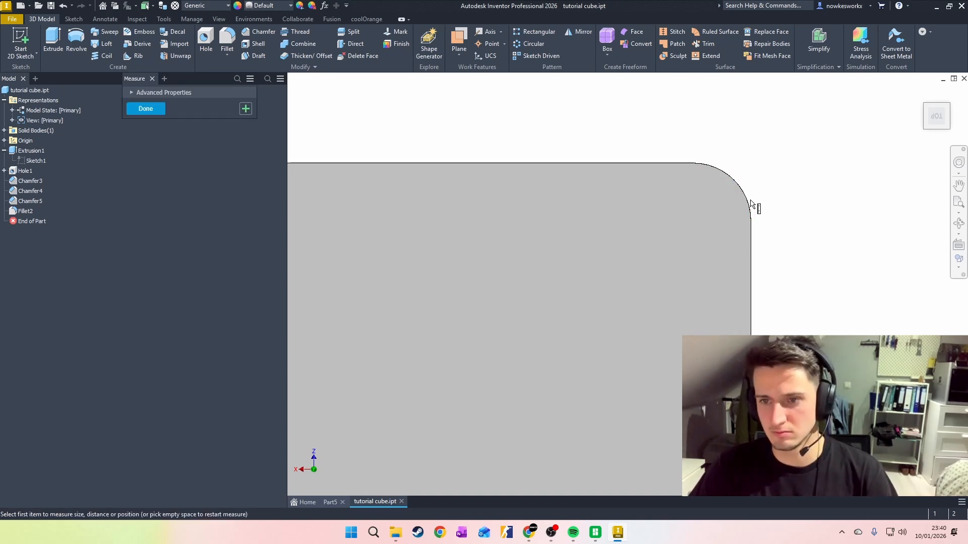
pyautogui.click(753, 207)
pyautogui.scroll(-5, 706, 219)
pyautogui.scroll(-5, 761, 211)
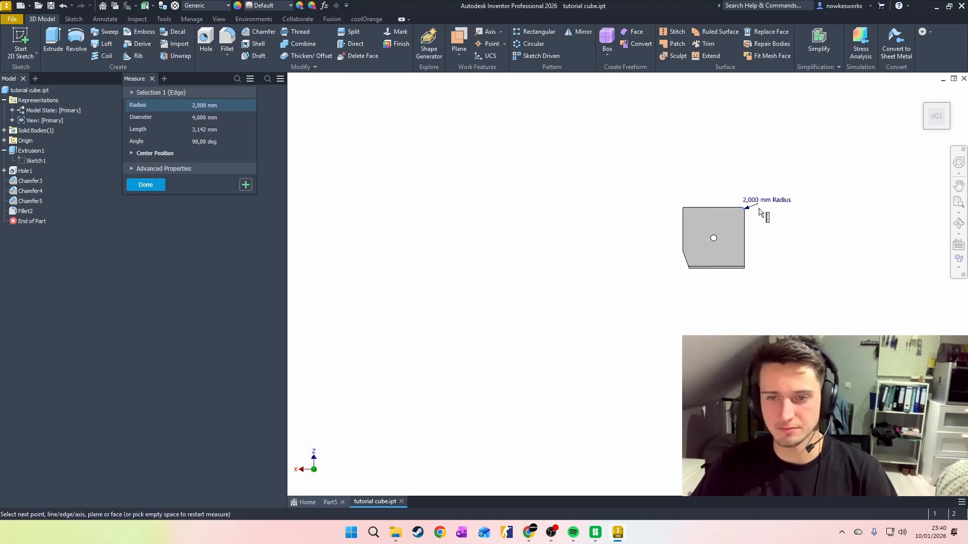
pyautogui.press('Escape')
# Start a variable-radius fillet with its advanced properties shown, and select the top face's edge chain running around the rounded corner.
pyautogui.click(233, 43)
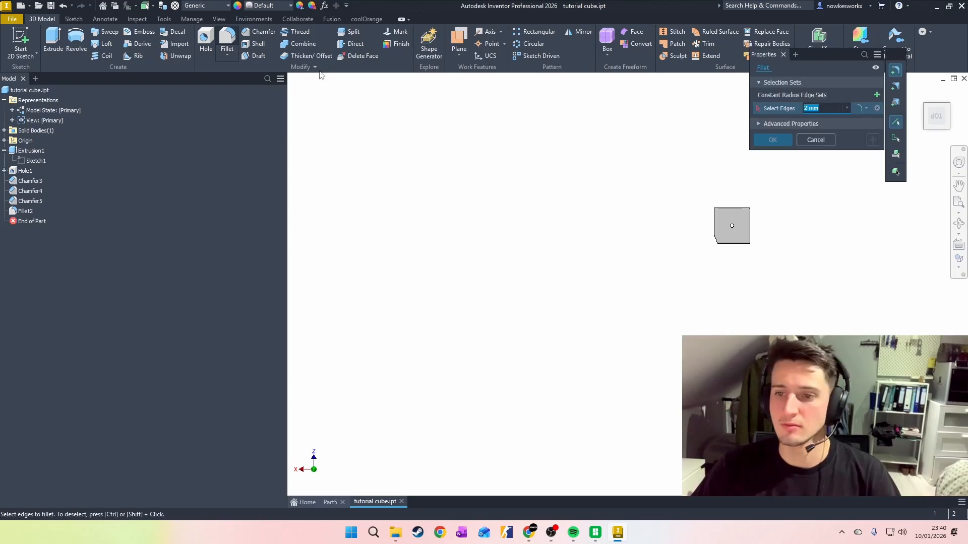
pyautogui.click(762, 124)
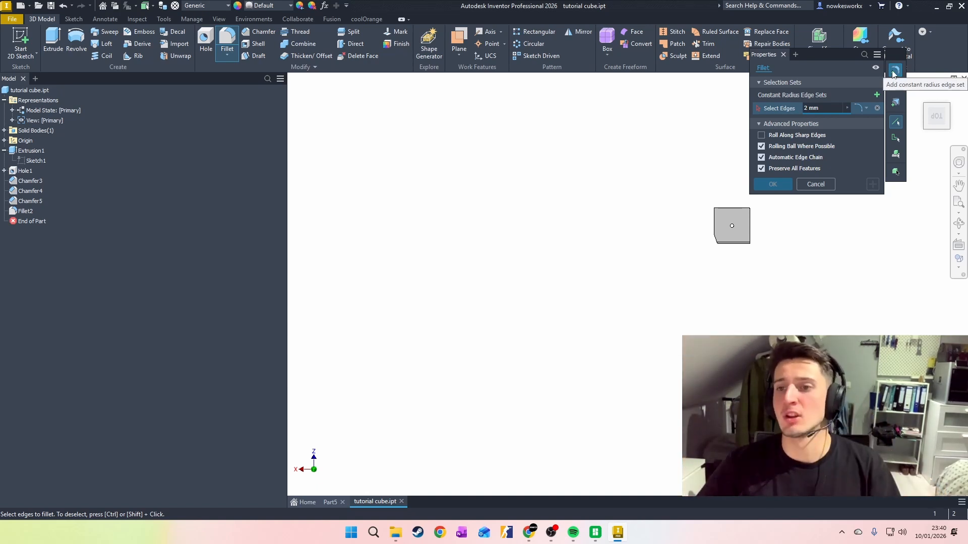
pyautogui.click(897, 102)
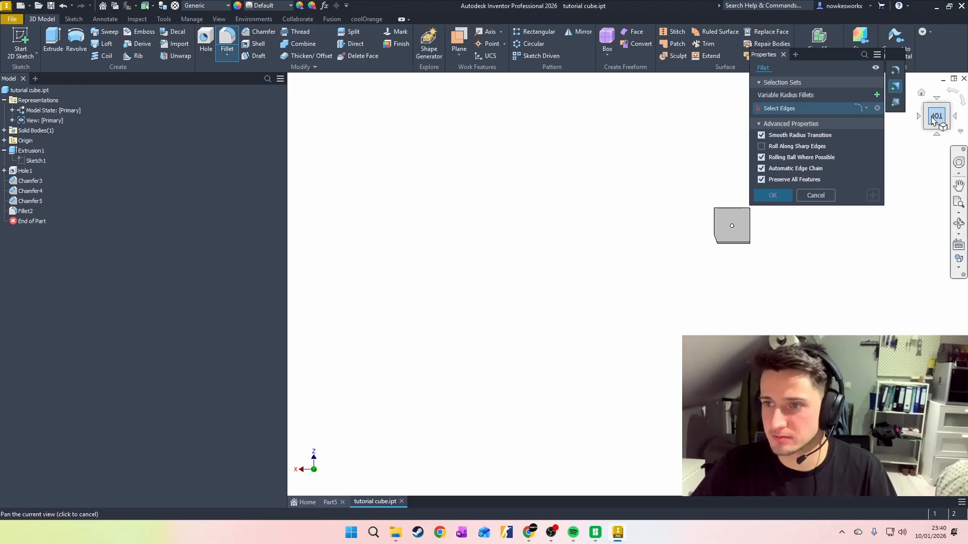
pyautogui.click(933, 118)
pyautogui.scroll(5, 726, 230)
pyautogui.click(721, 228)
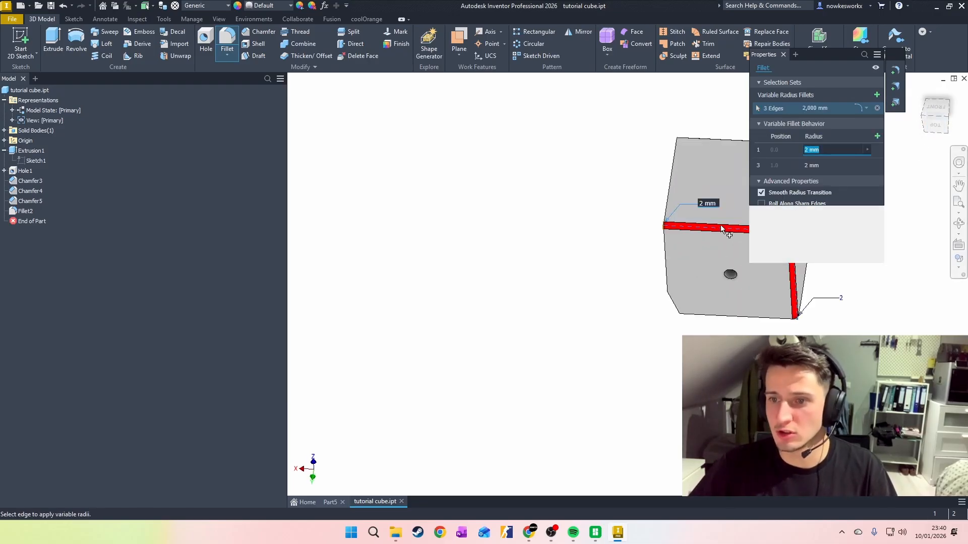
# Set the variable fillet's end radius to 10 mm, apply it and inspect the tapered rounding on the cube.
pyautogui.scroll(-5, 630, 247)
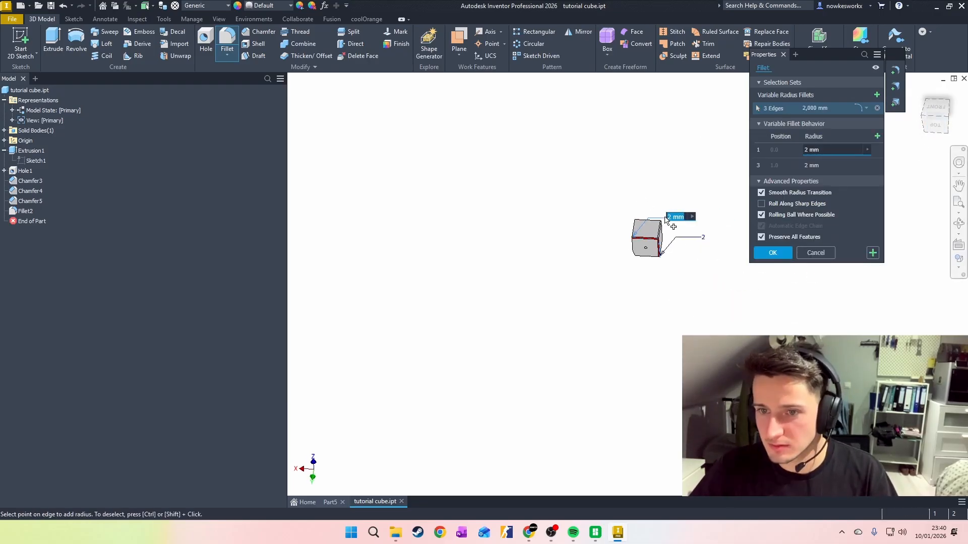
pyautogui.scroll(4, 666, 222)
pyautogui.click(786, 167)
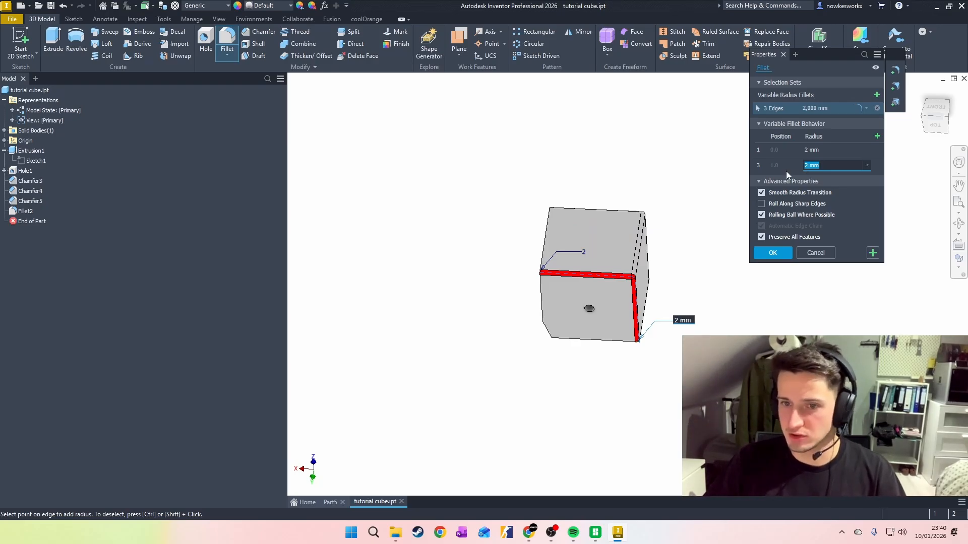
pyautogui.write('10')
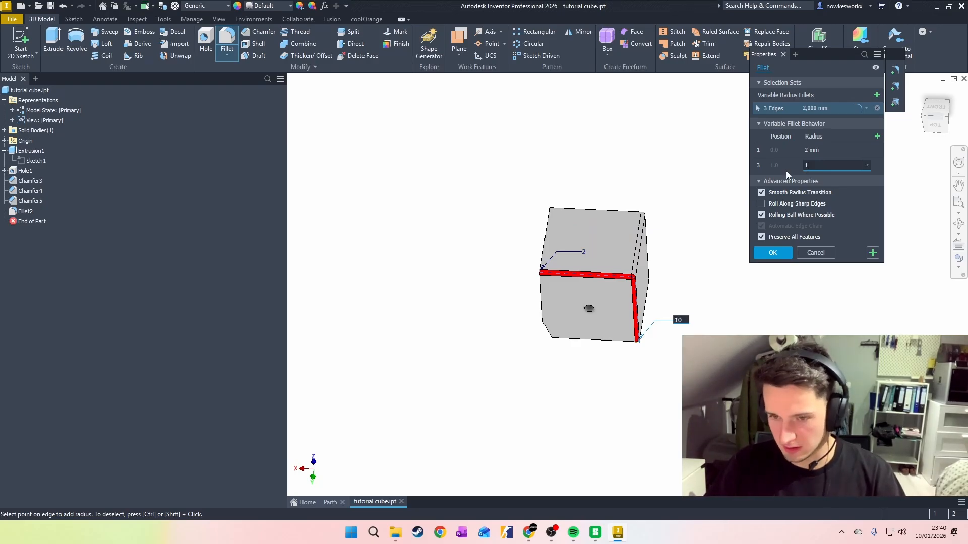
pyautogui.click(772, 253)
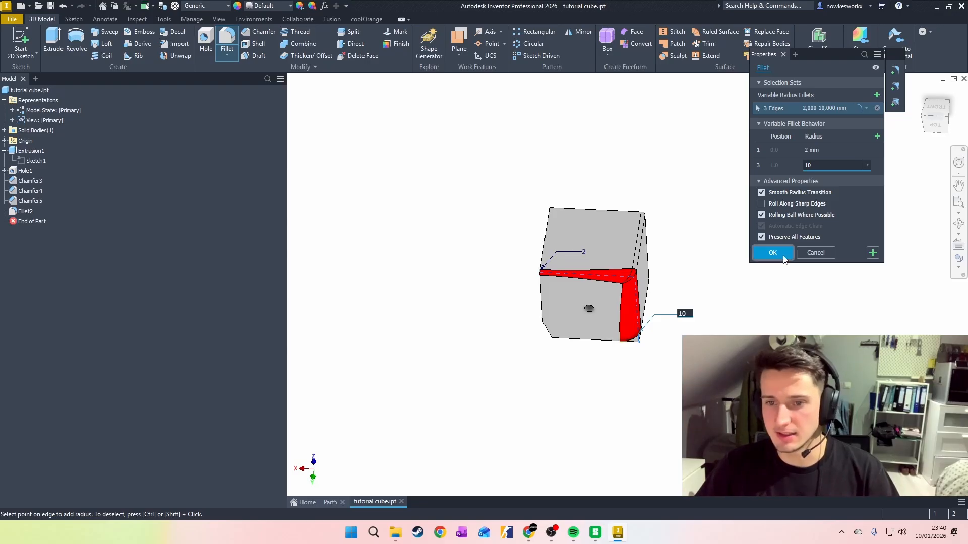
pyautogui.click(936, 119)
pyautogui.moveTo(936, 117)
pyautogui.mouseDown()
pyautogui.moveTo(926, 128)
pyautogui.moveTo(908, 106)
pyautogui.moveTo(936, 103)
pyautogui.moveTo(941, 115)
pyautogui.moveTo(929, 117)
pyautogui.mouseUp()
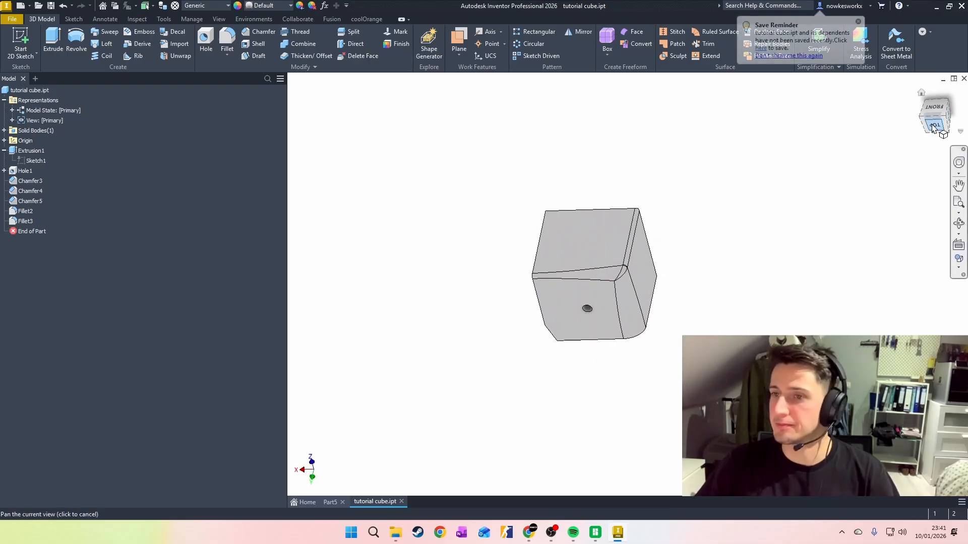